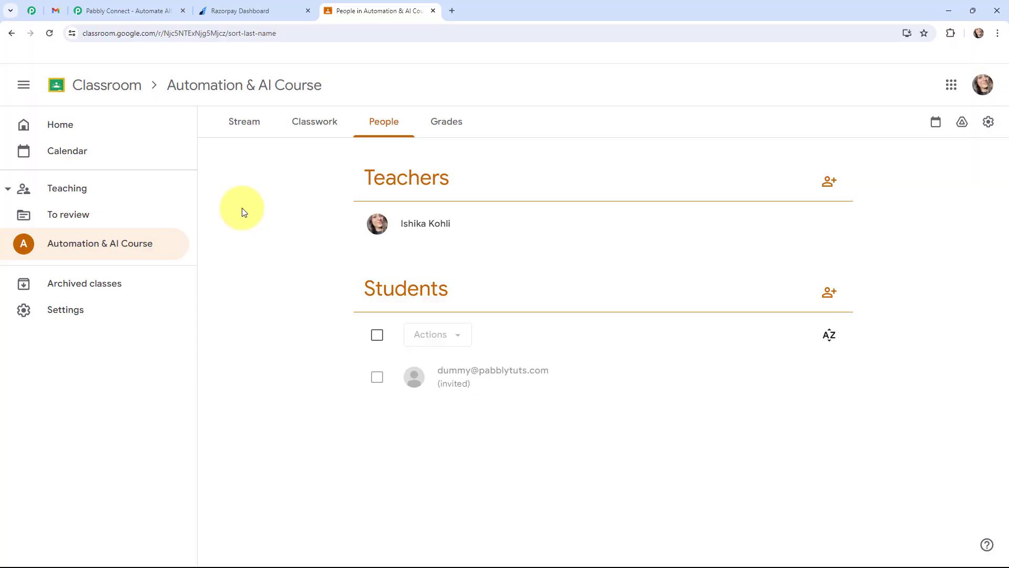
Step: Check the class invitation email in Gmail and return to the Automation & AI Course in Google Classroom
click(55, 11)
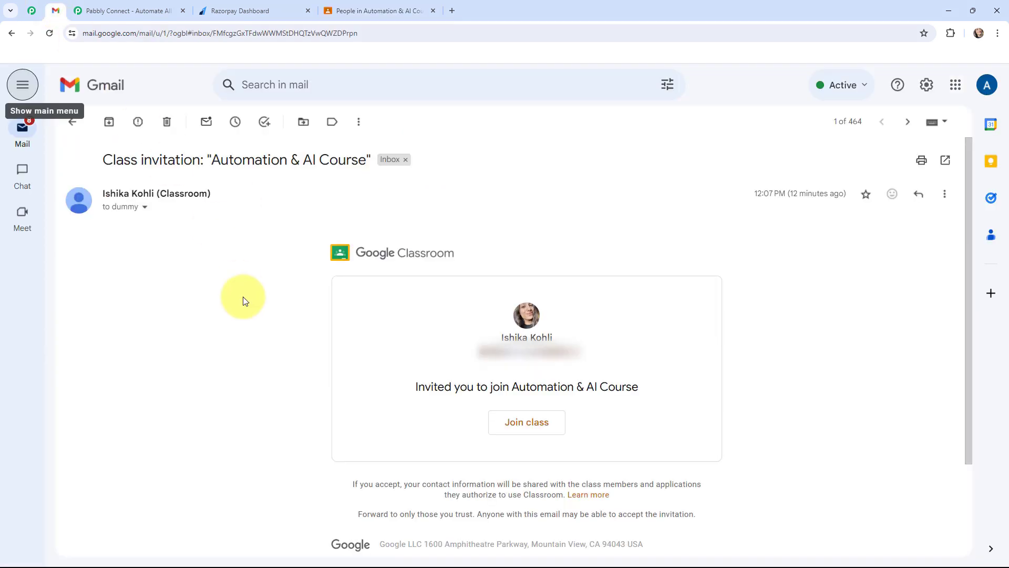
click(342, 10)
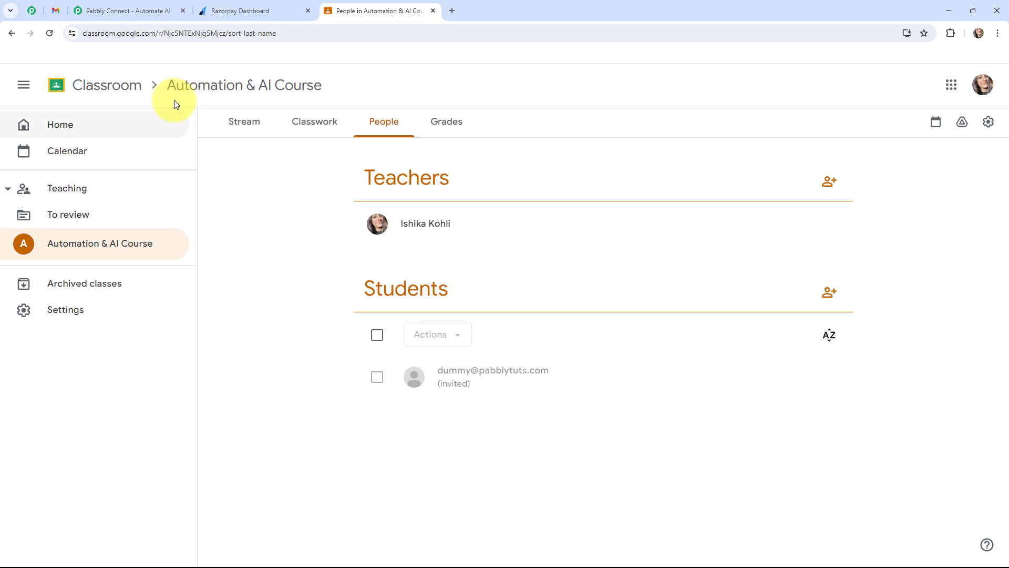
Step: Switch to the Pabbly Connect website, sign in to Pabbly and open the Pabbly Connect dashboard
click(129, 11)
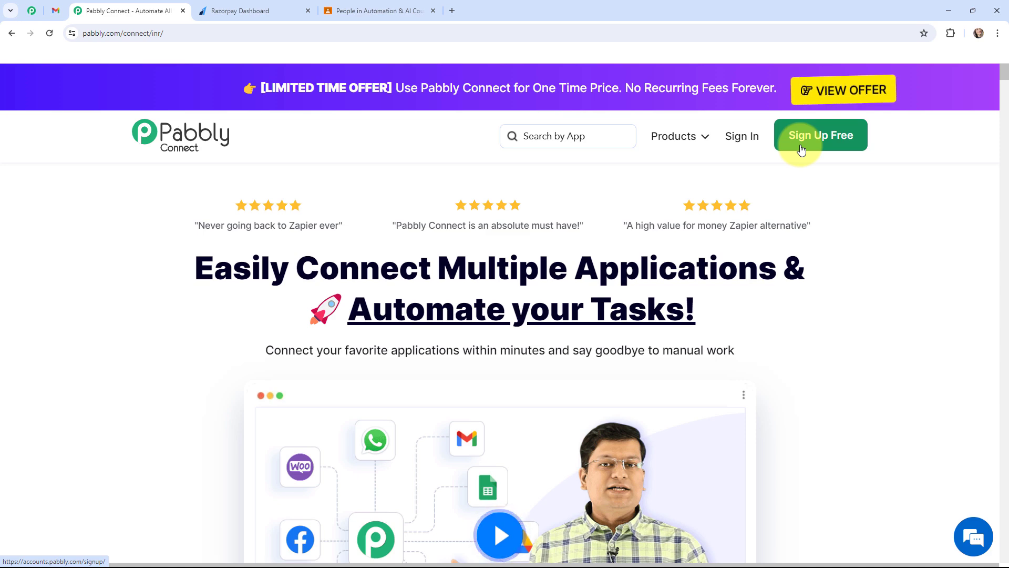
click(741, 136)
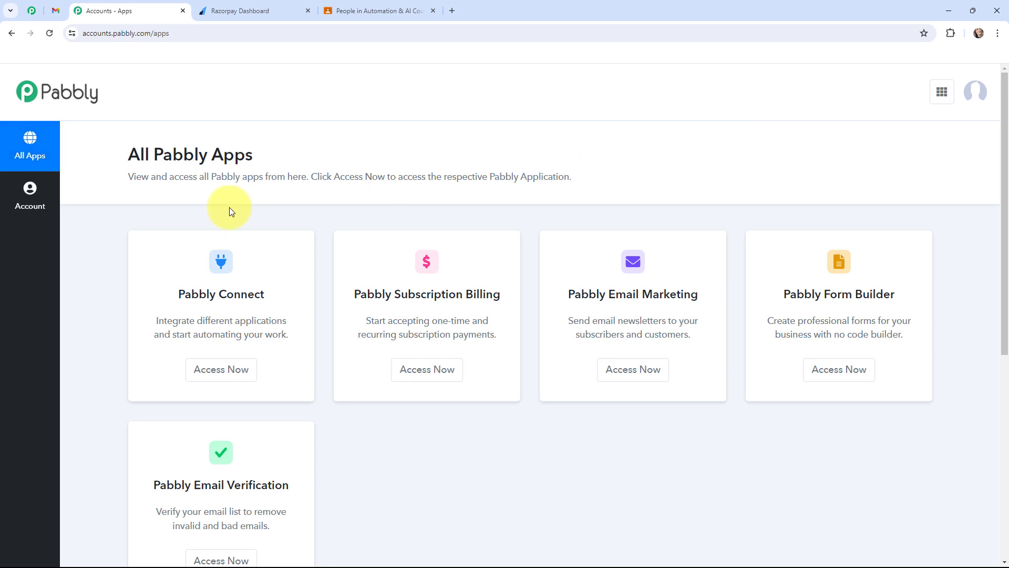
click(216, 372)
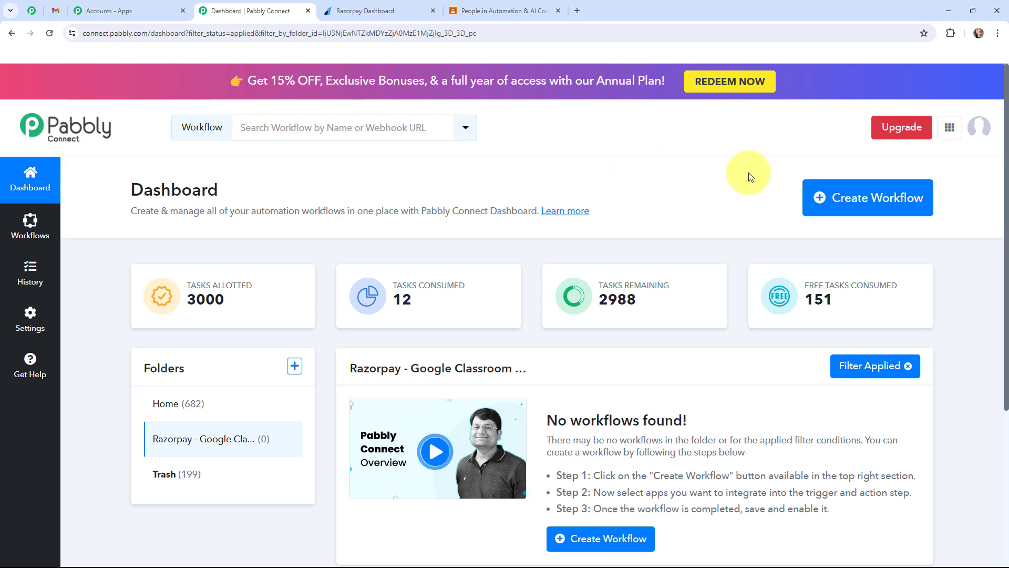
Step: Create a workflow named "Send Google Classroom Invitation on Successful Razorpay Payment" in the Razorpay - Google Classroom Automation folder
click(817, 196)
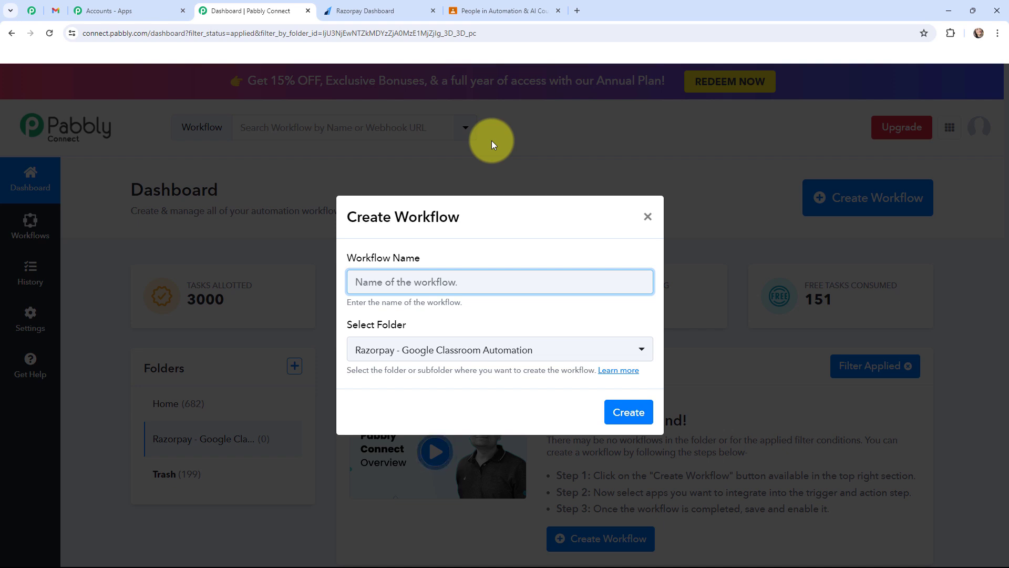
text(Send Google Classroom Invitation on Successful Razorpay Payment)
key(ctrl+Left)
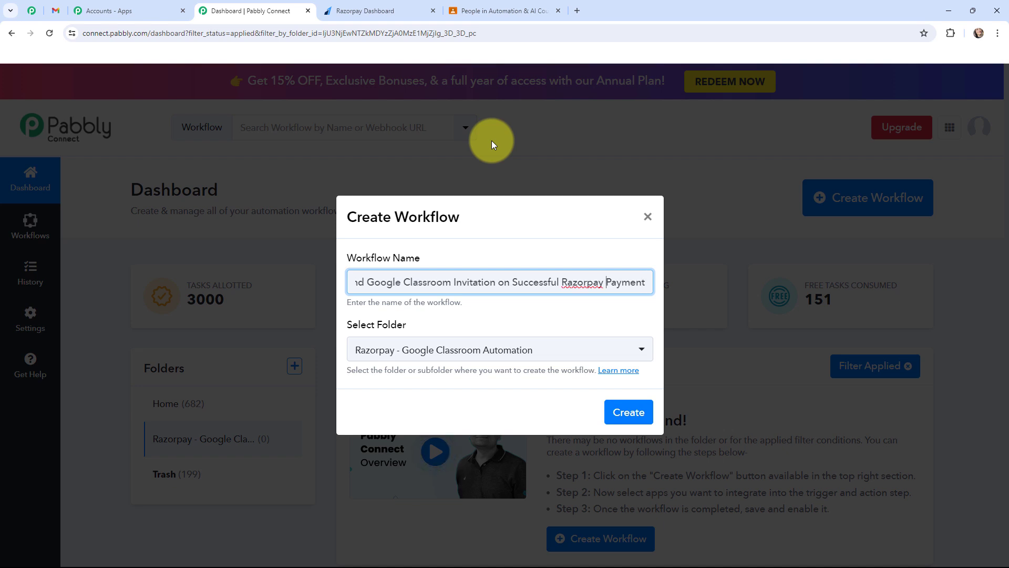
key(Home)
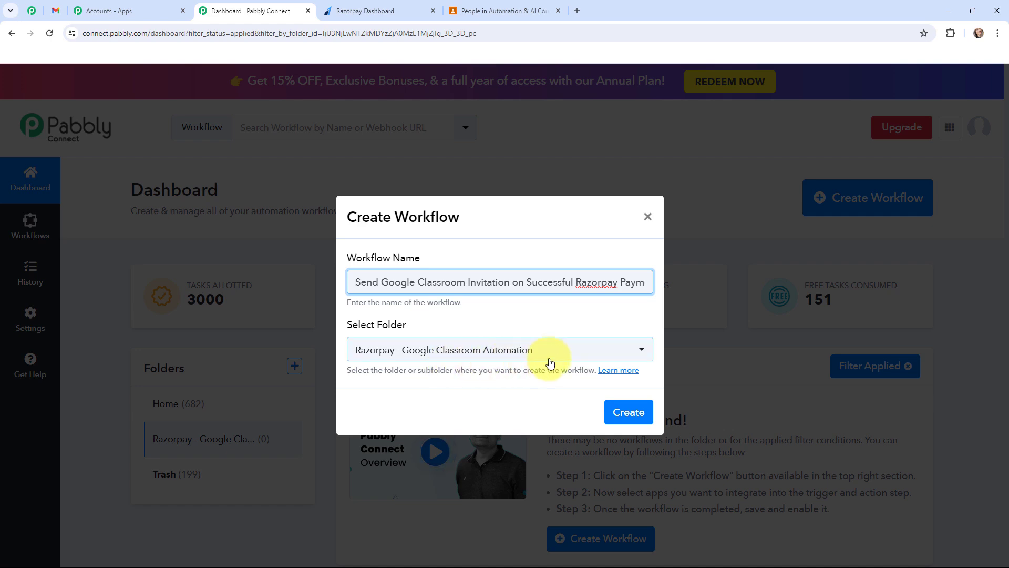
click(625, 413)
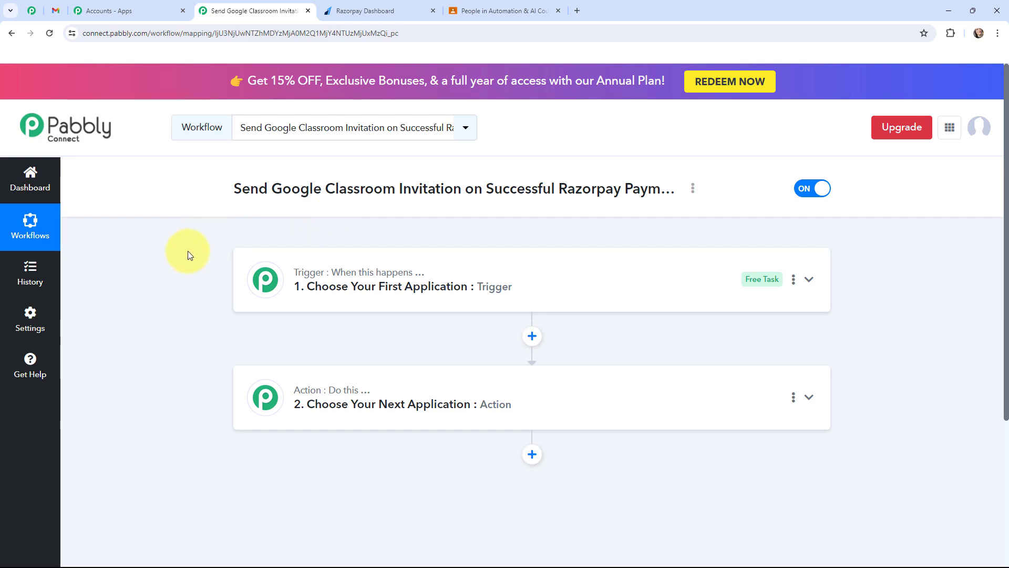
Step: View the course invitation email in Gmail and return to the Pabbly Connect workflow
click(54, 6)
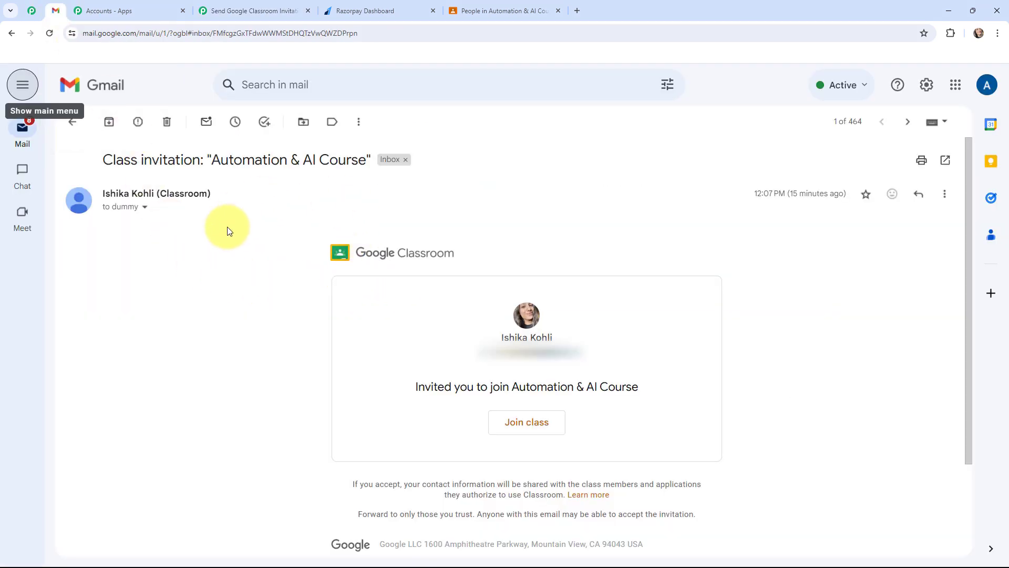
click(216, 4)
Step: Set the workflow's trigger to Razorpay with the Payment Captured event and collapse the trigger step
click(264, 279)
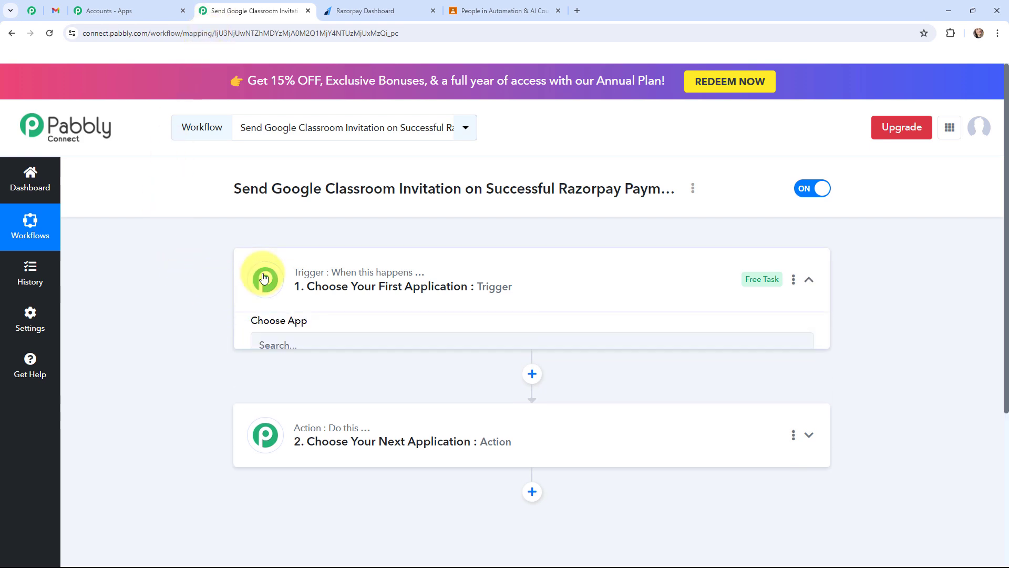
click(286, 348)
text(ra)
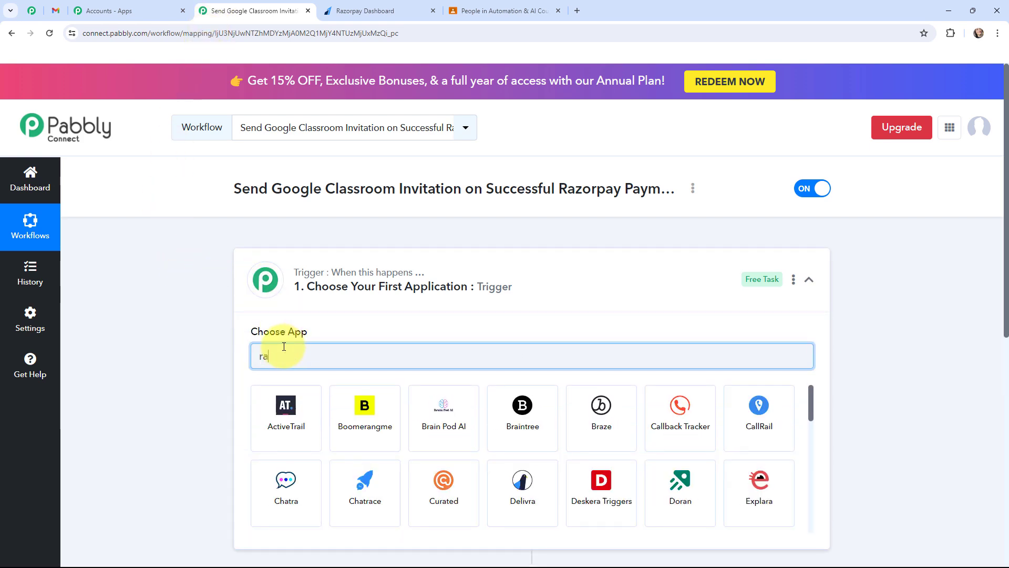
text(zorpay)
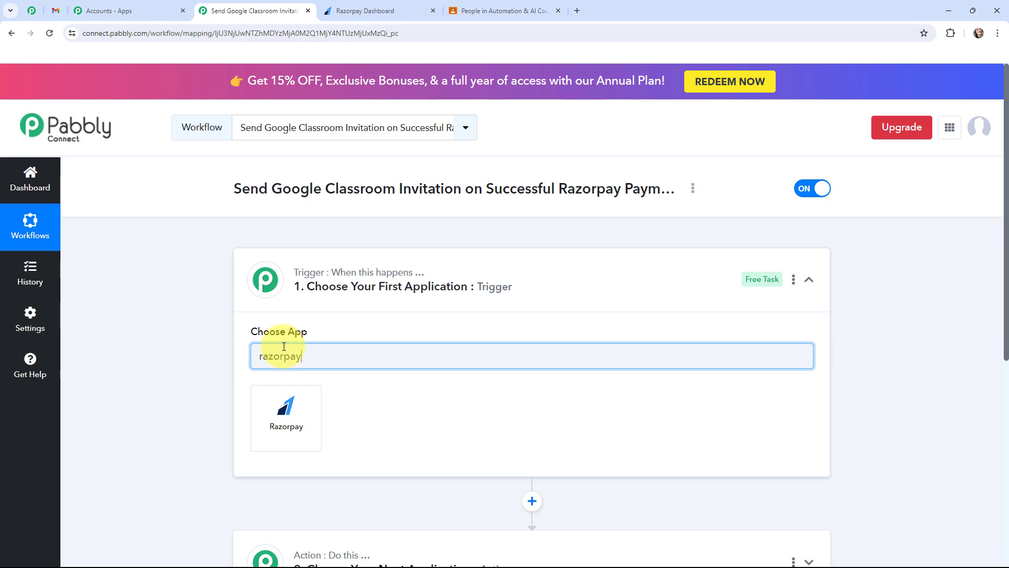
click(285, 393)
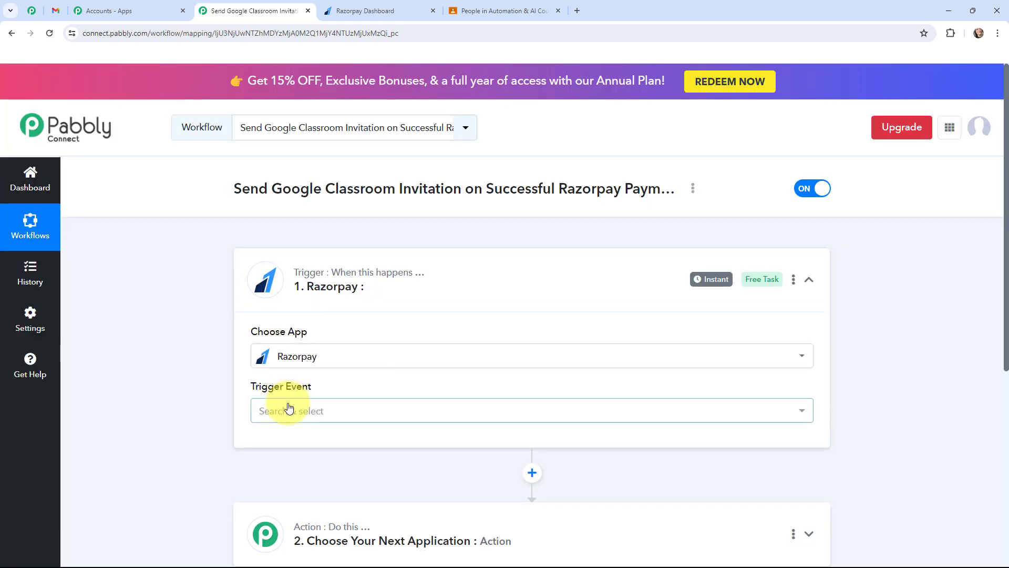
click(289, 409)
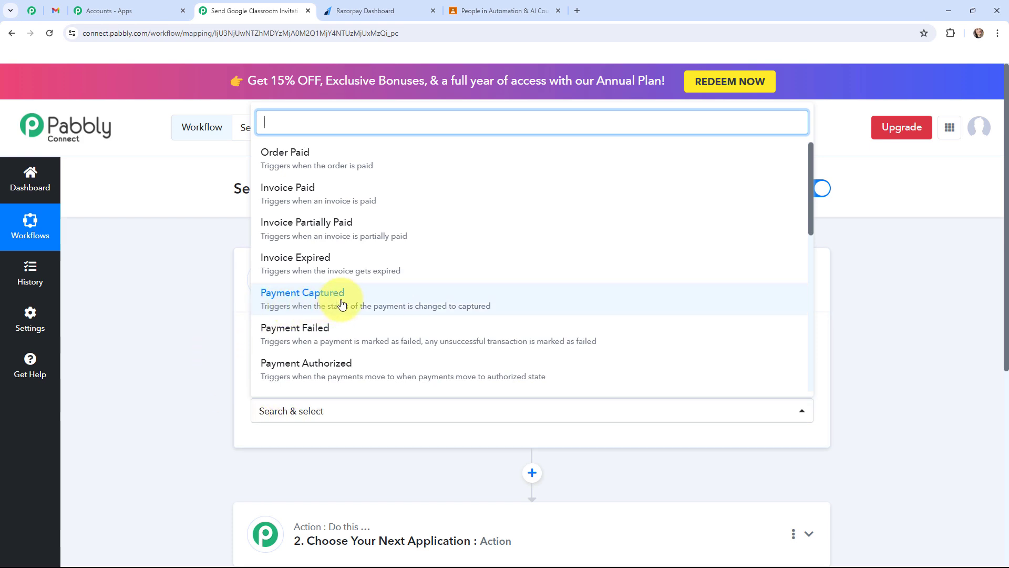
click(310, 298)
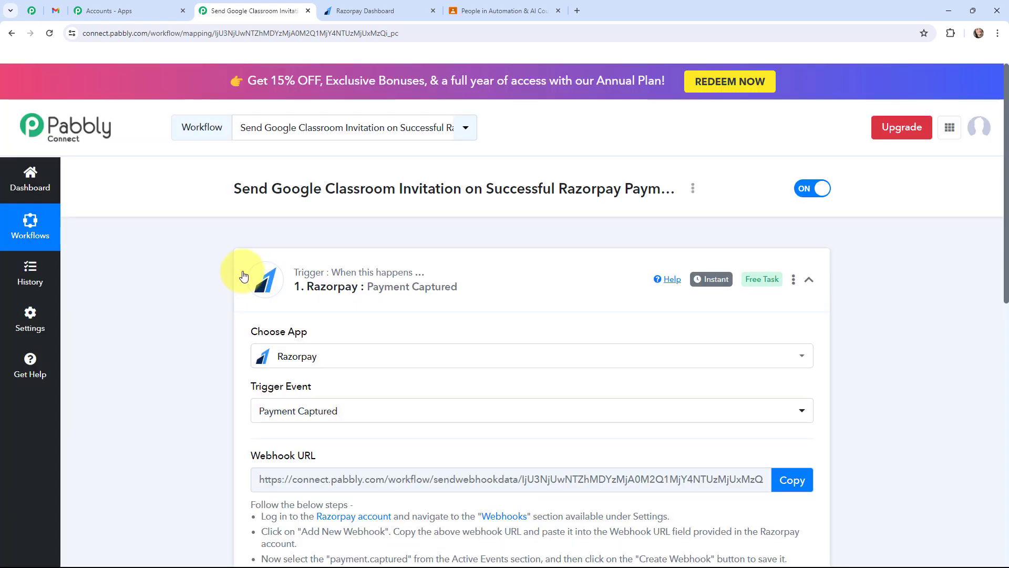
click(244, 276)
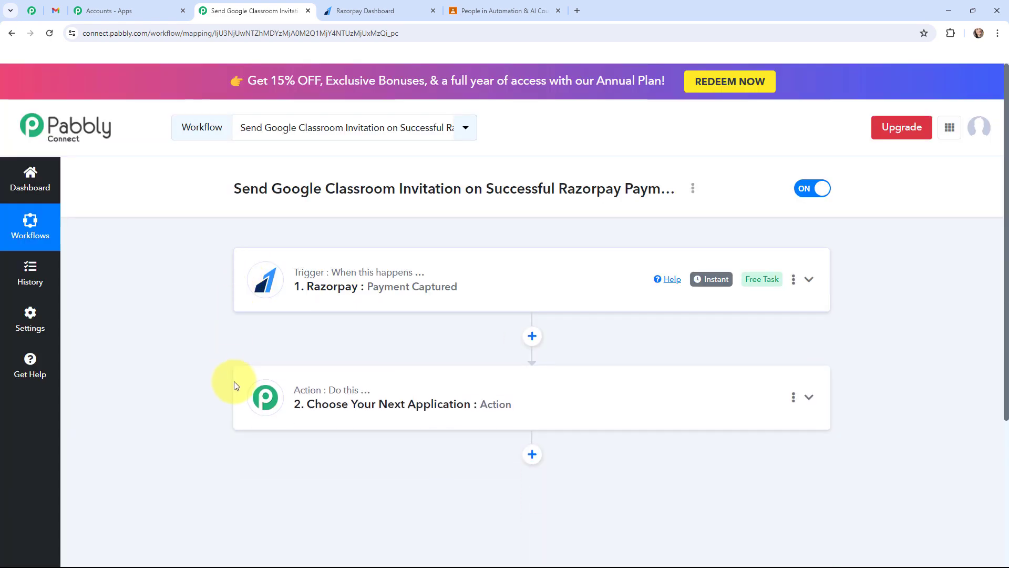
Step: Set the workflow's action to Google Classroom with the Create Invitation event and collapse the action step
click(251, 392)
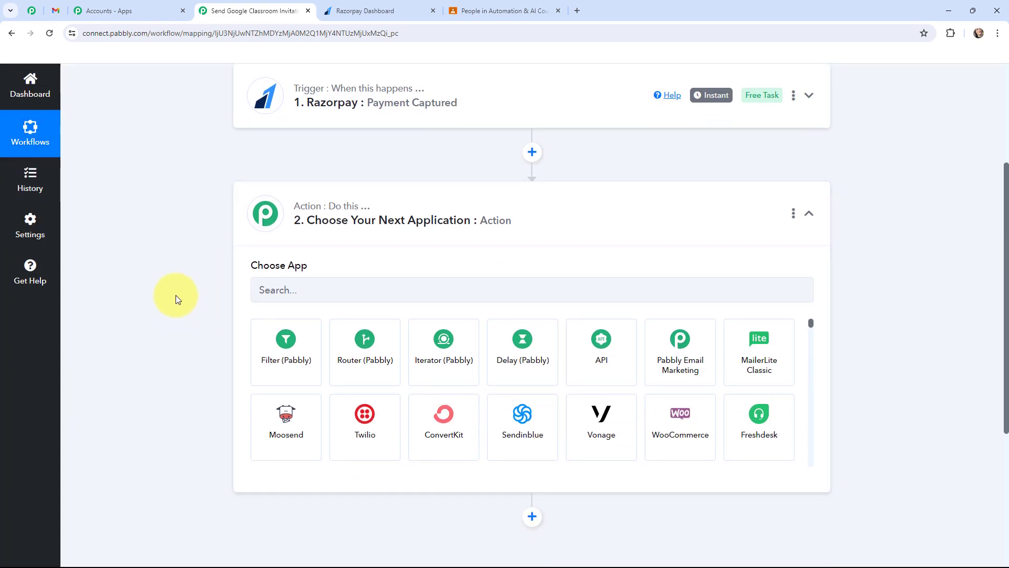
scroll(176, 295, up, 1)
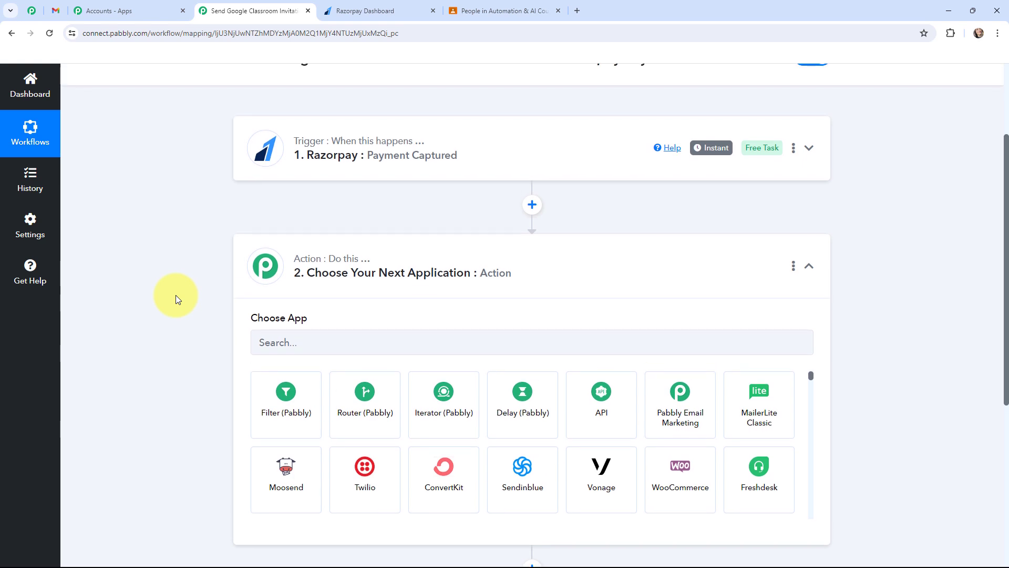
click(344, 343)
text(g)
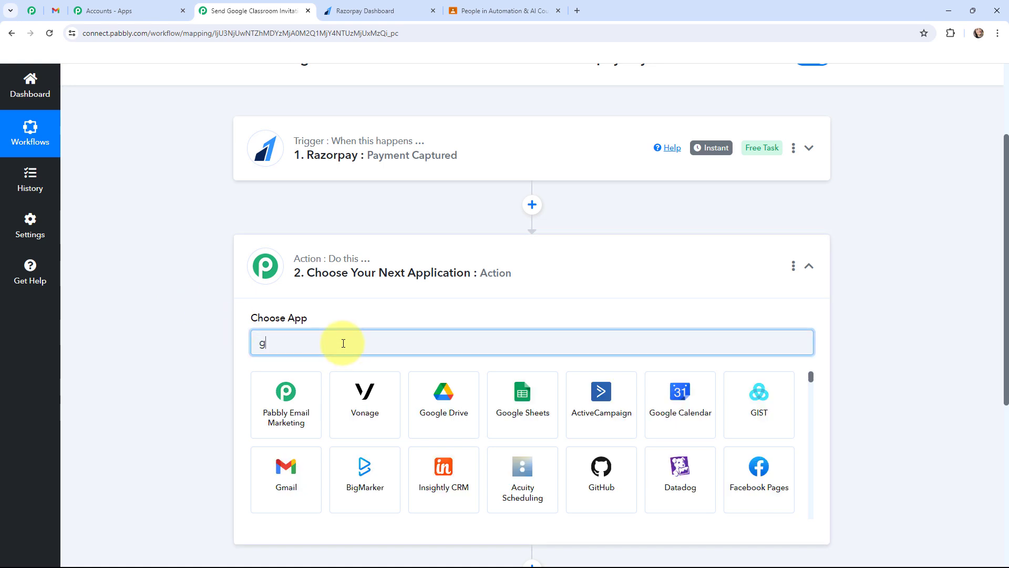
text(oogle class)
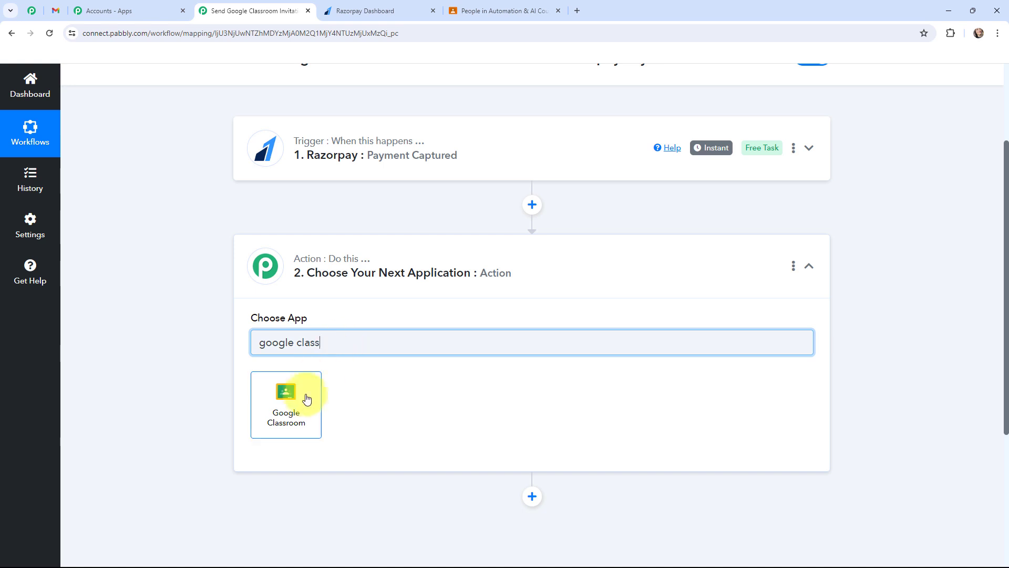
click(301, 402)
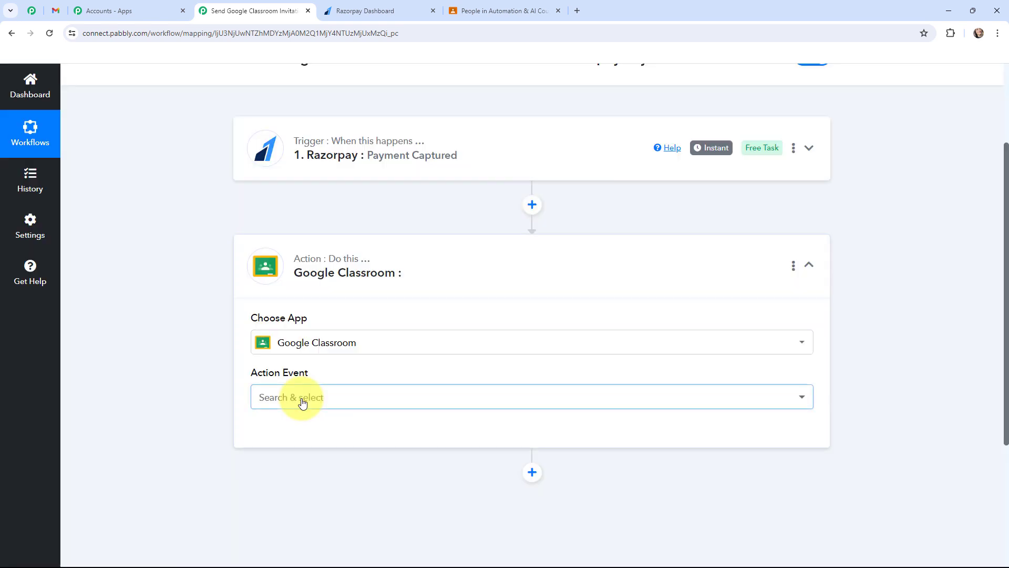
click(301, 398)
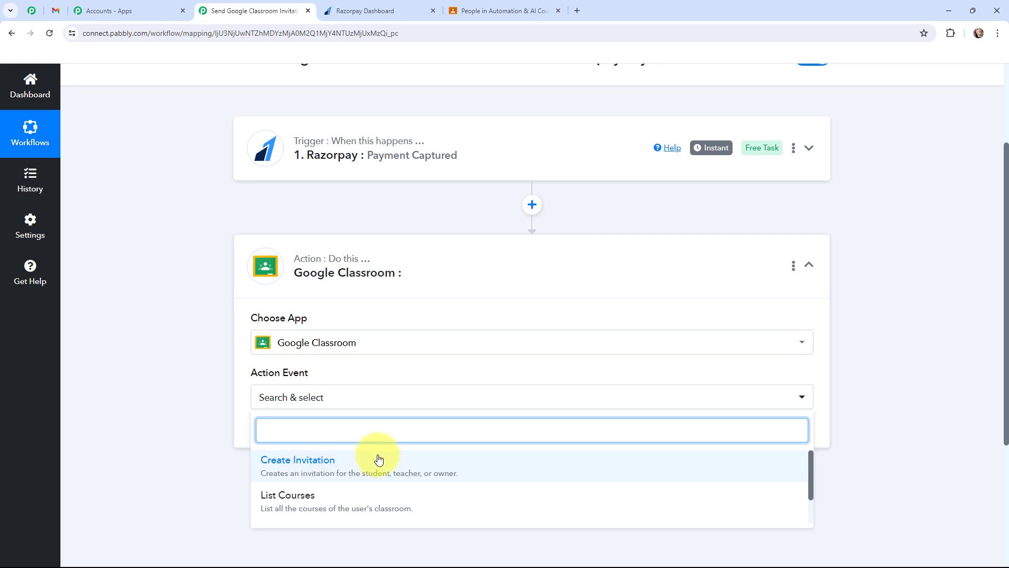
click(305, 465)
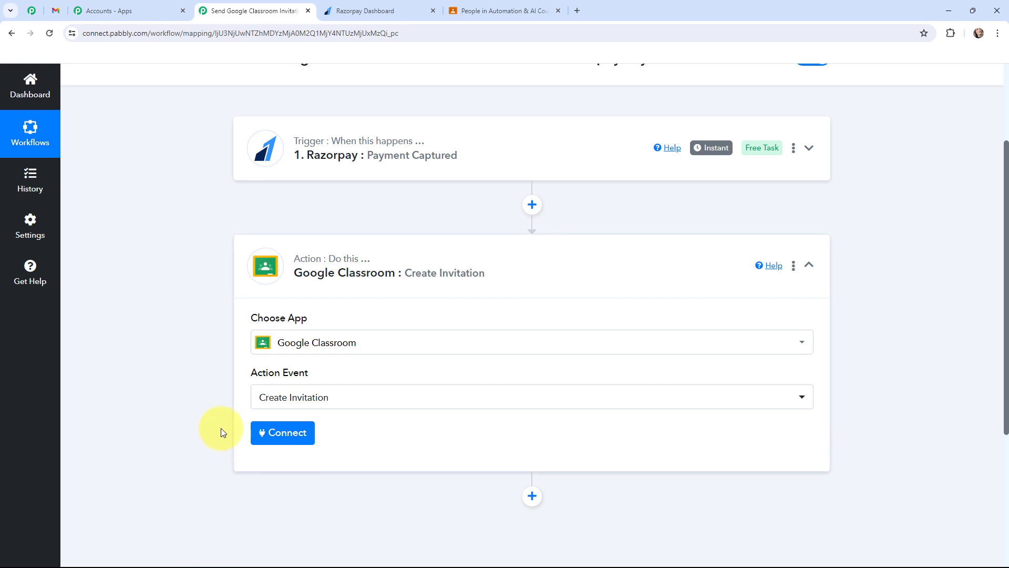
click(295, 263)
scroll(163, 325, up, 3)
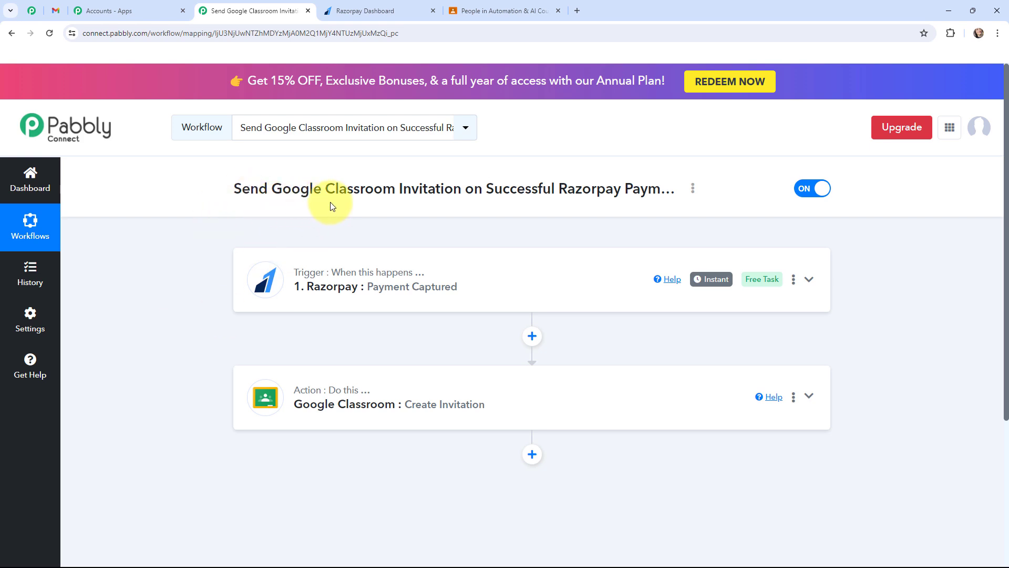
Step: Check the course's People page in Google Classroom and return to the Pabbly Connect workflow
click(489, 7)
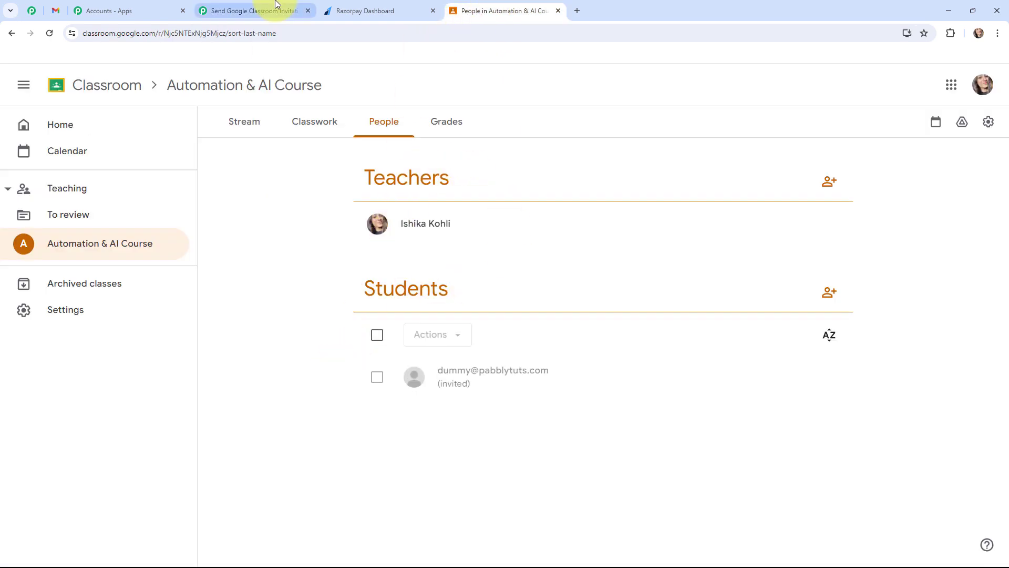
click(275, 6)
Step: Expand the Razorpay trigger and review its webhook URL and setup instructions
click(265, 281)
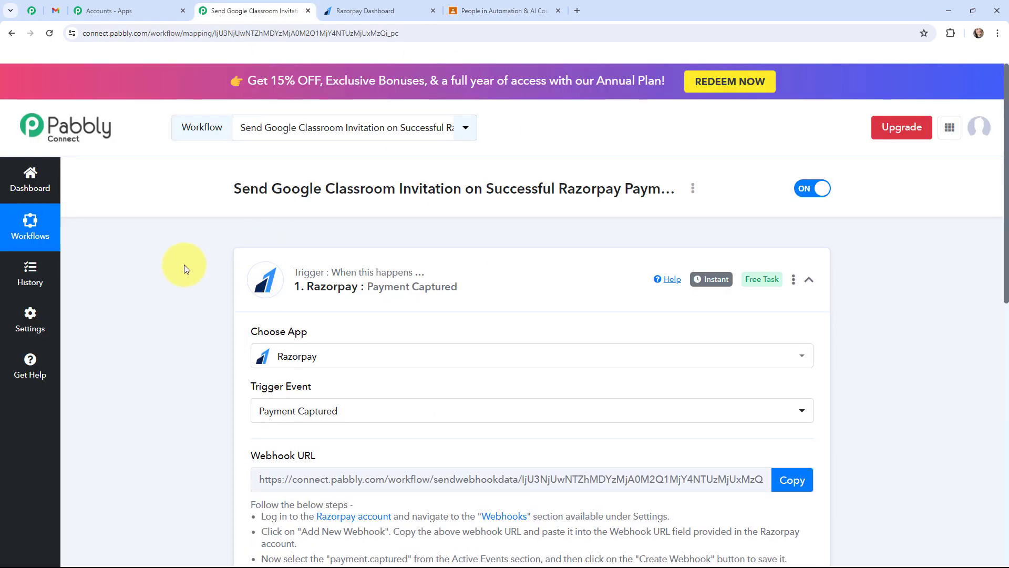
scroll(169, 256, down, 3)
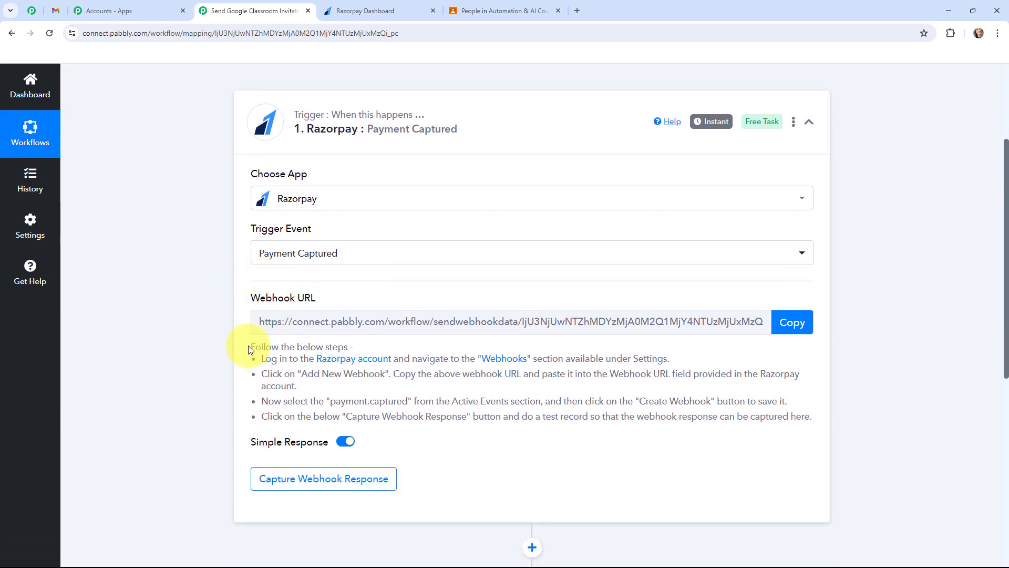
drag(248, 347, 826, 416)
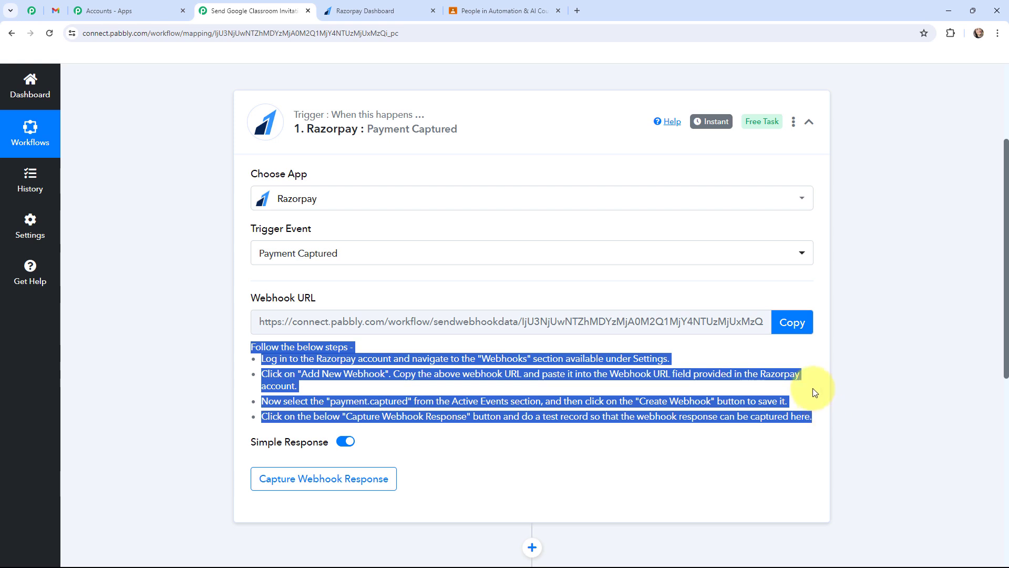
click(205, 310)
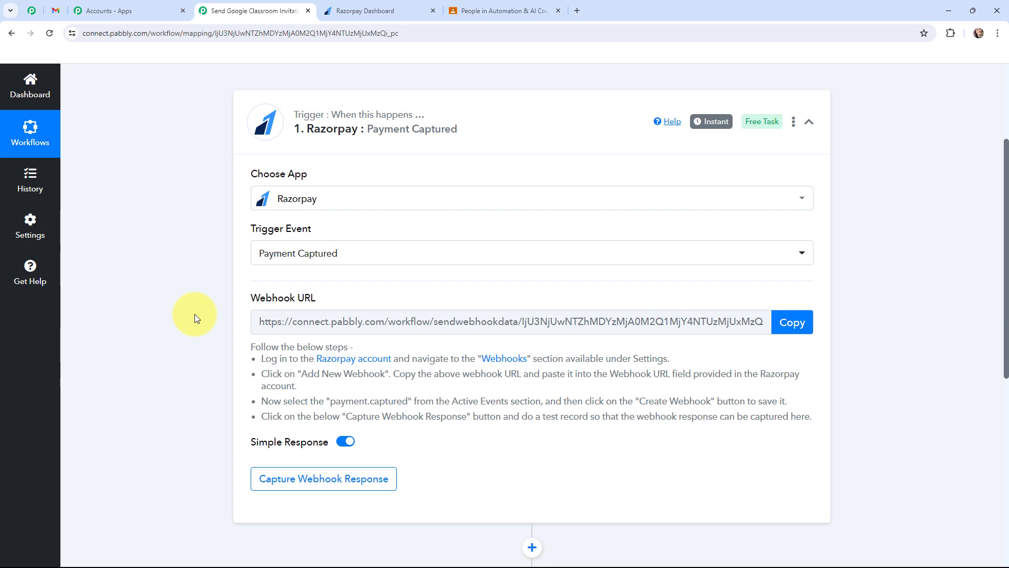
Step: Switch to the Razorpay dashboard, go to the Webhooks settings and start adding a new webhook
click(347, 11)
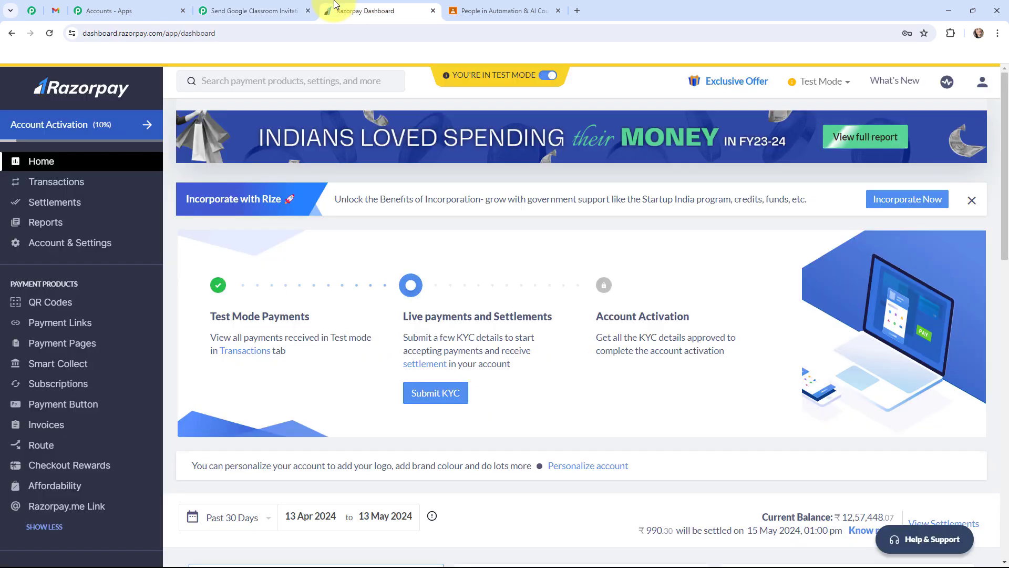
click(94, 240)
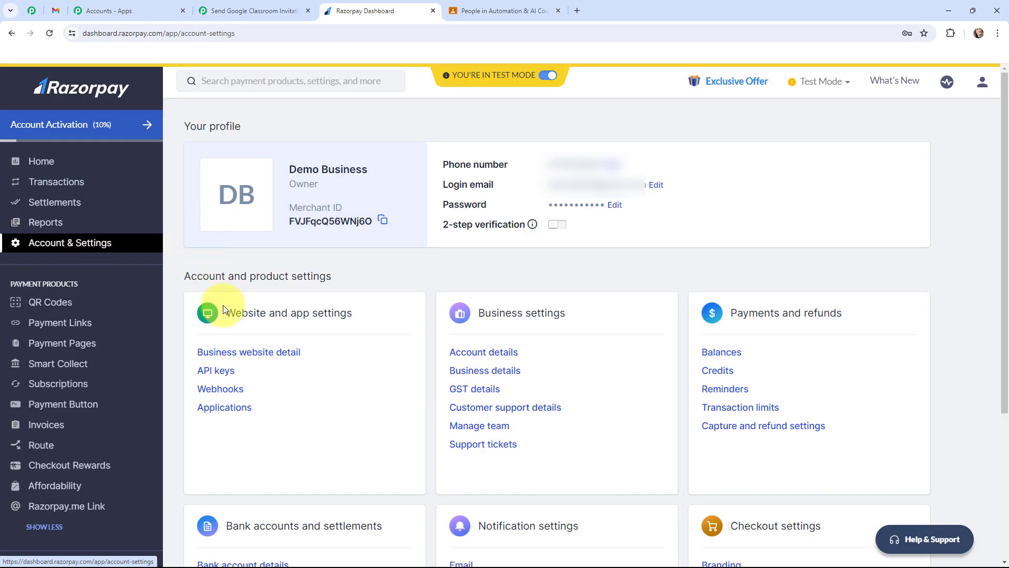
click(227, 389)
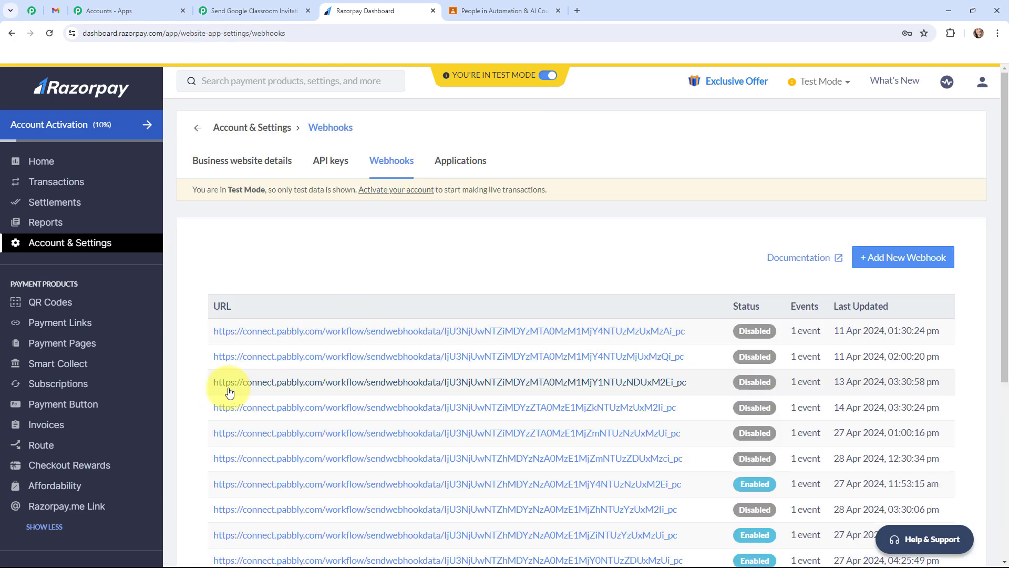
click(868, 257)
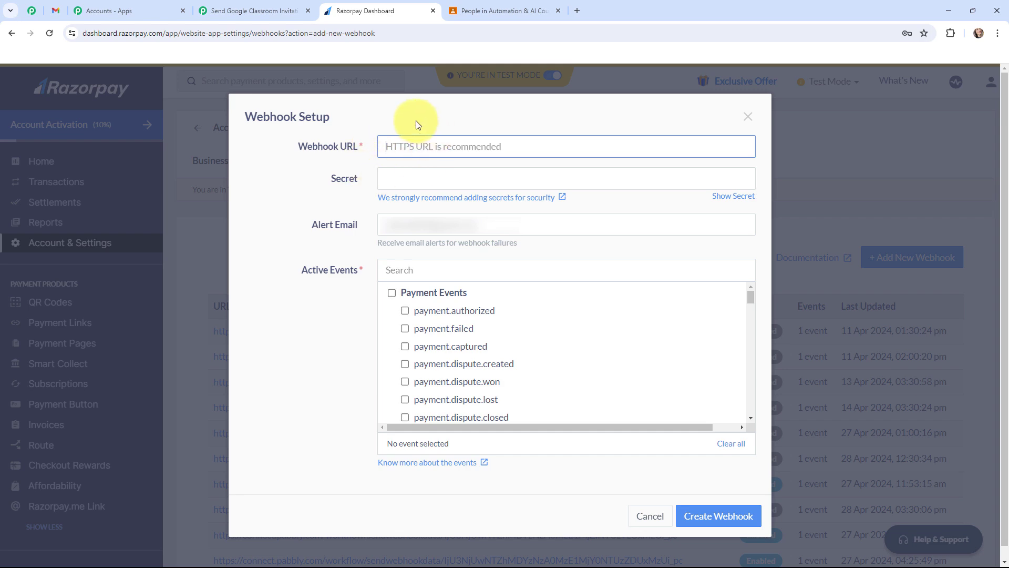
Step: Create the Razorpay webhook using the webhook URL copied from the Pabbly Connect trigger, with payment.captured as its active event
click(250, 3)
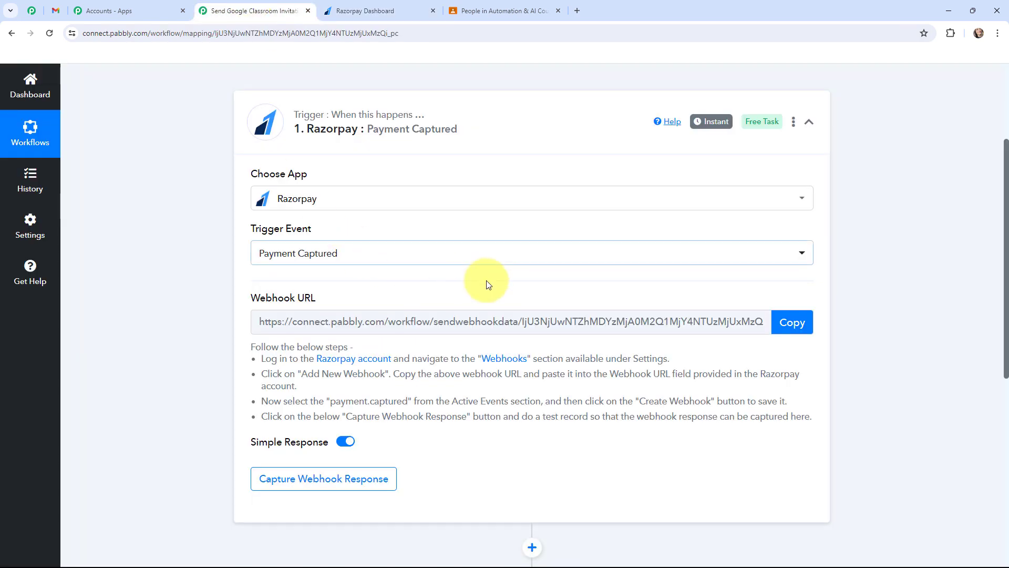
click(788, 322)
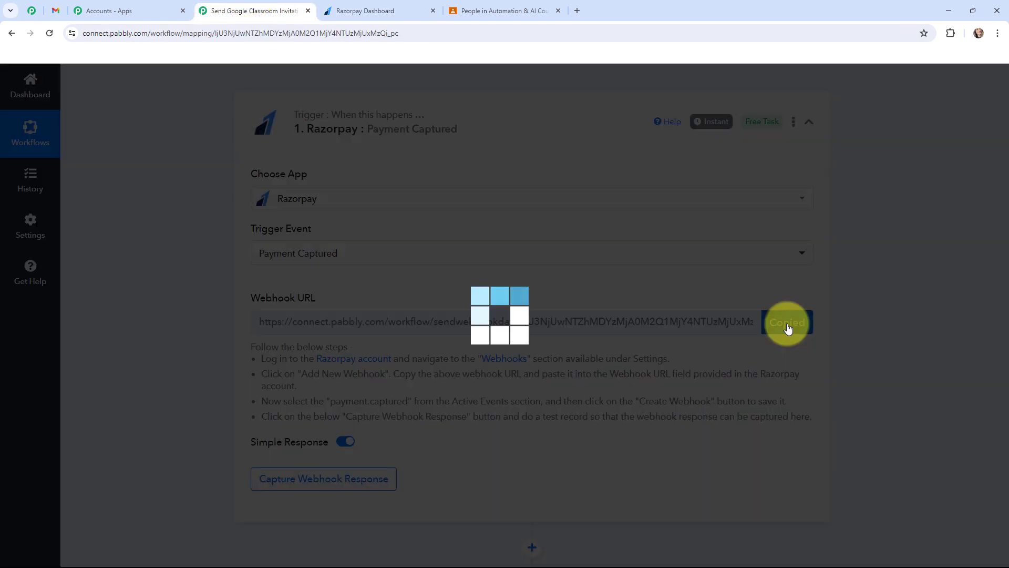
click(371, 11)
key(ctrl+v)
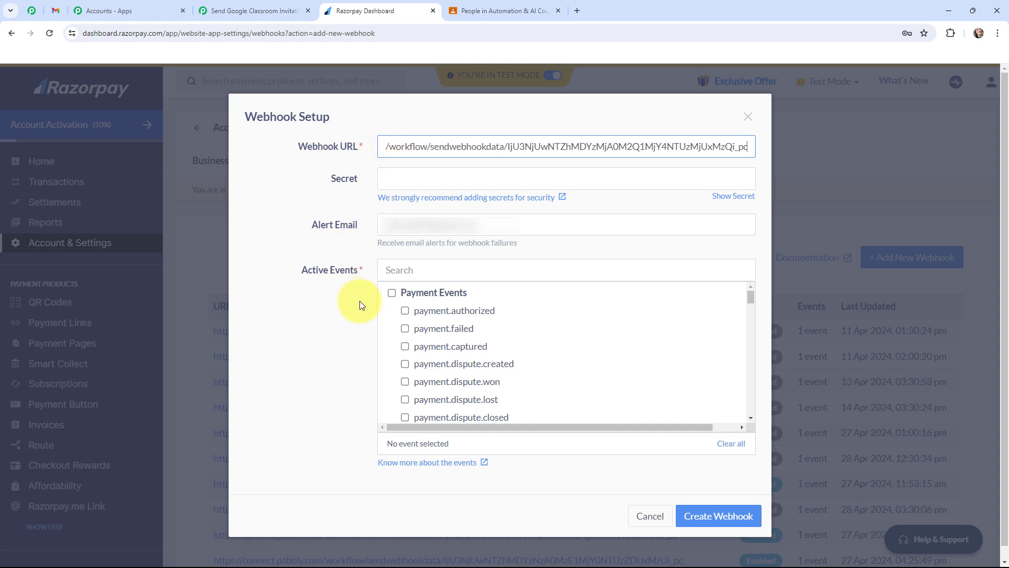
click(405, 347)
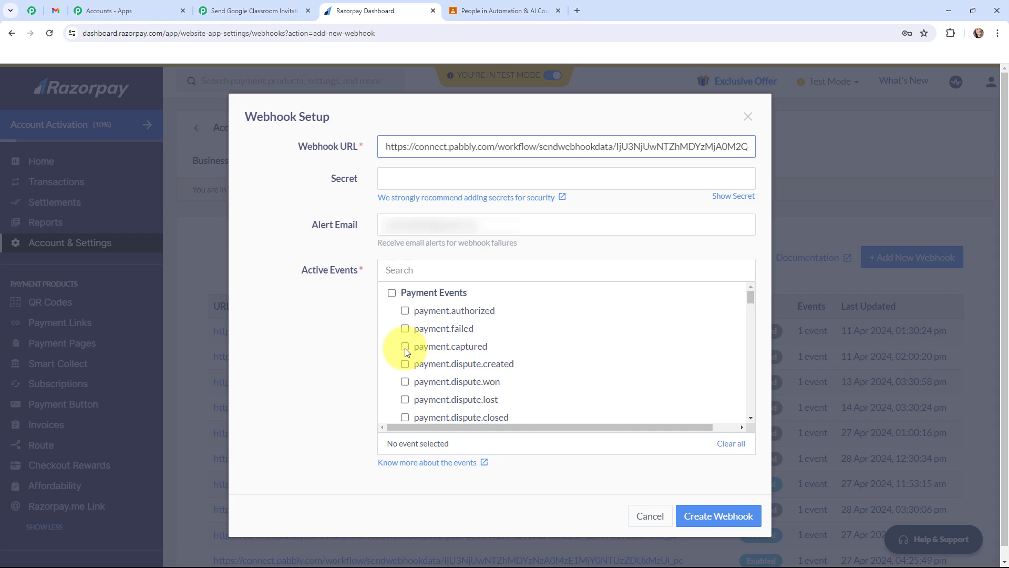
click(694, 514)
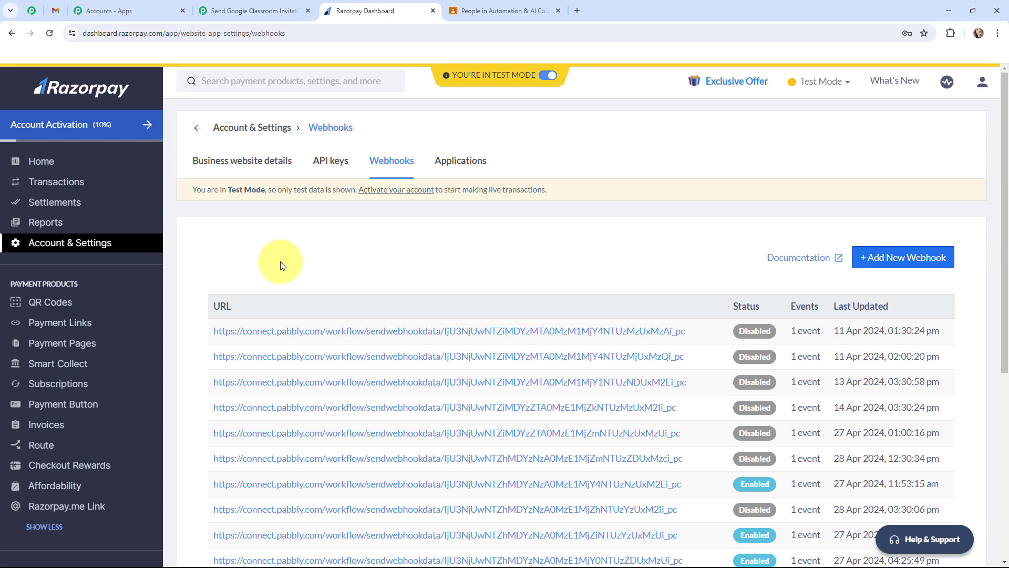
Step: Copy the URL of the Automation & AI Course payment page in Razorpay and open it in an incognito window
click(93, 344)
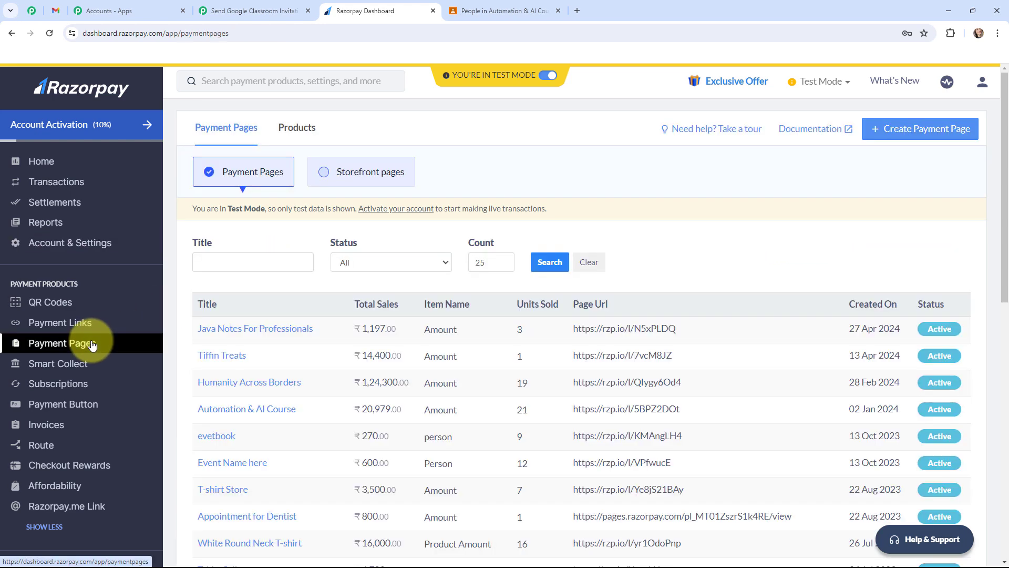
click(236, 411)
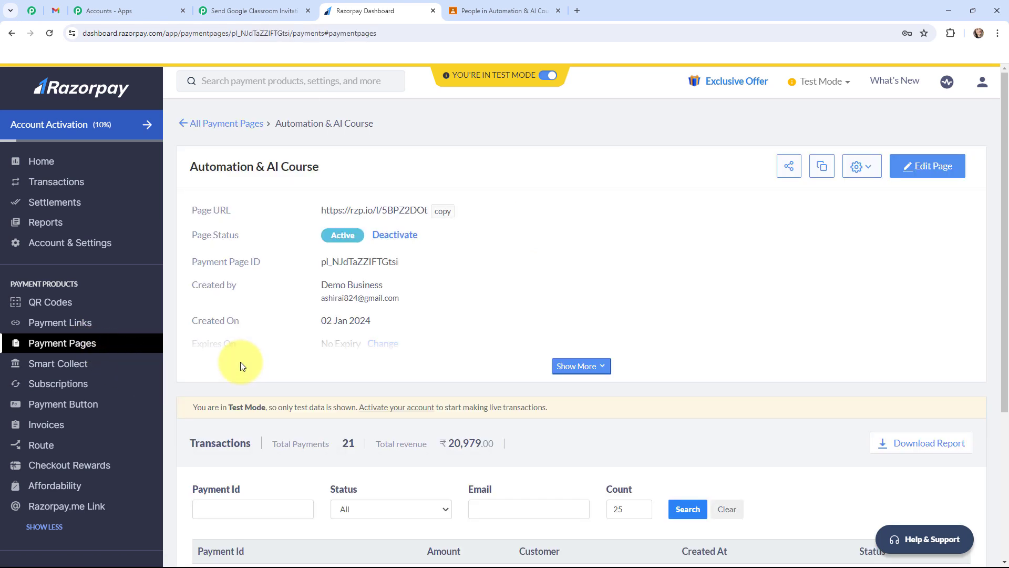
click(442, 212)
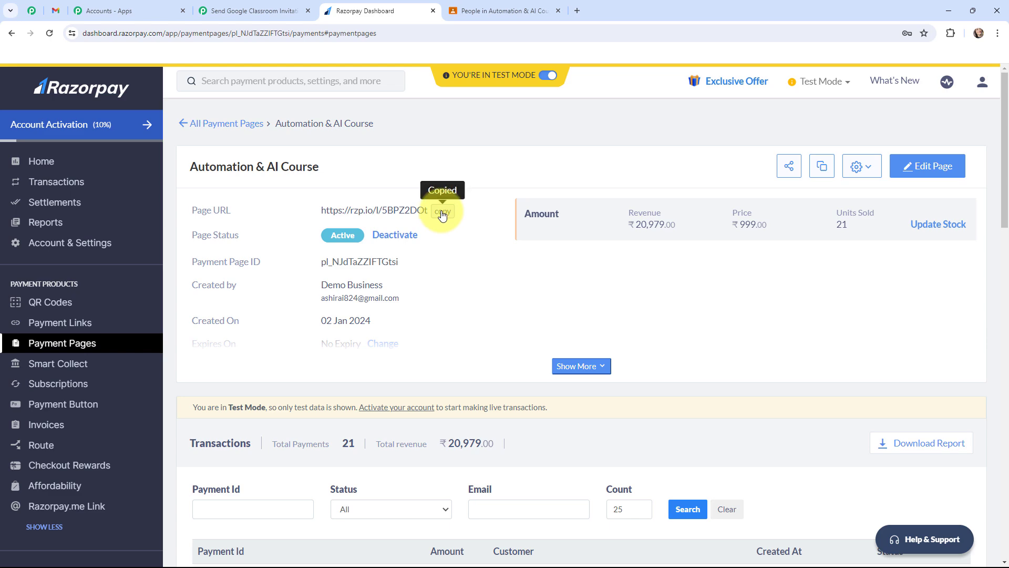
click(578, 11)
click(998, 33)
click(919, 88)
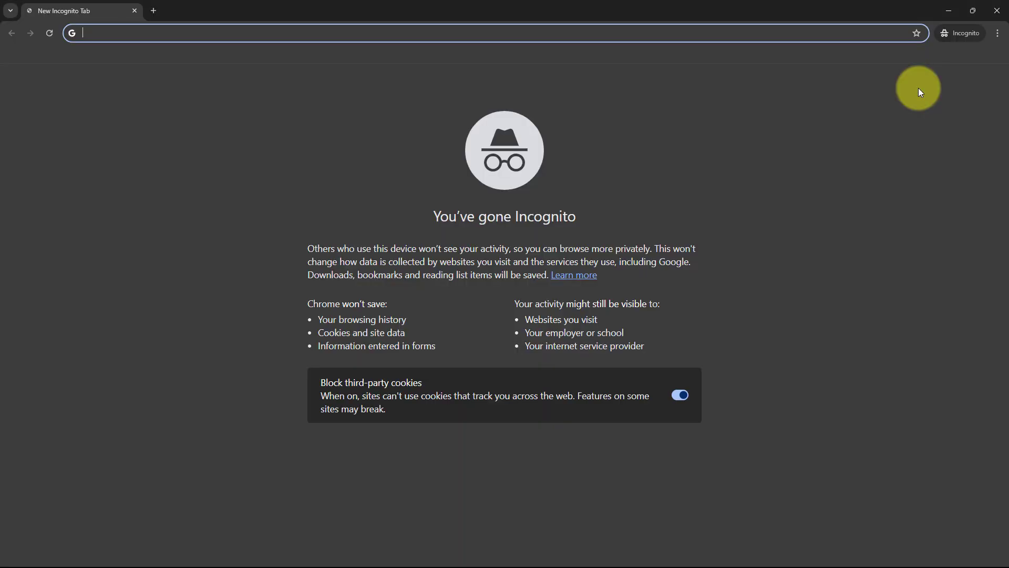
key(ctrl+v)
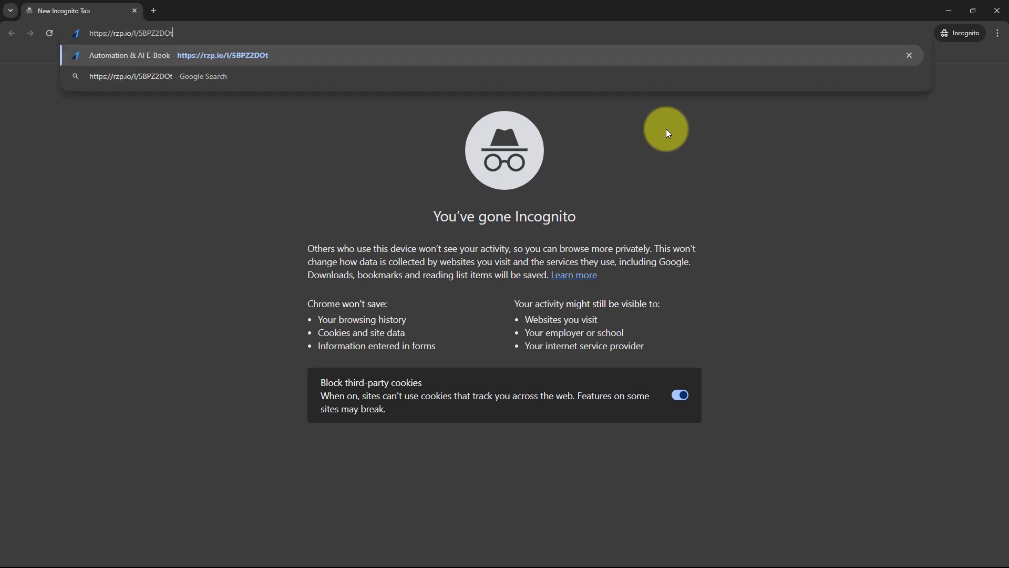
key(Return)
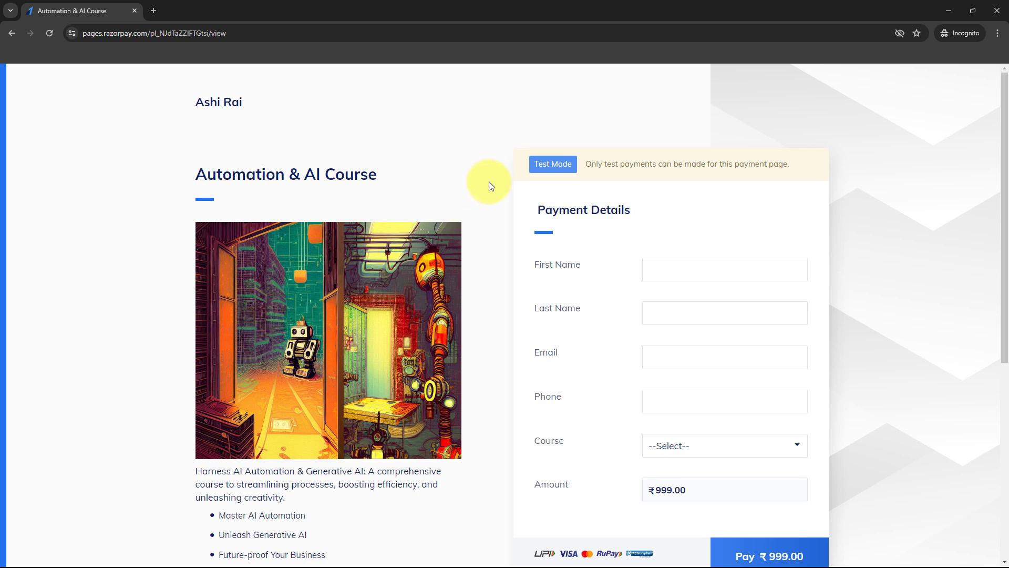
Step: Fill in the payment form with the customer's first name, last name, email and phone, and choose Automation & AI Course as the course
click(663, 269)
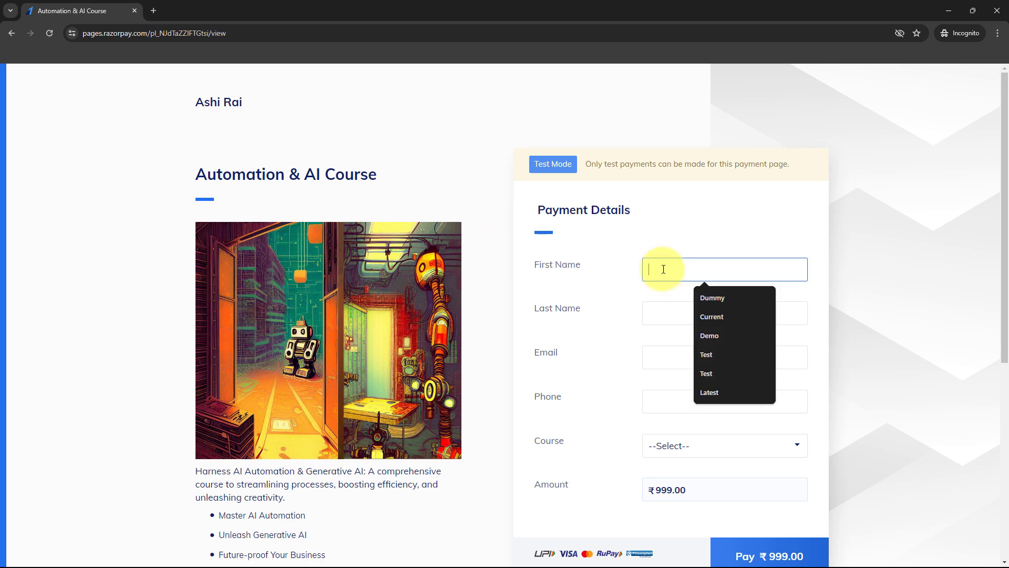
click(727, 315)
click(682, 314)
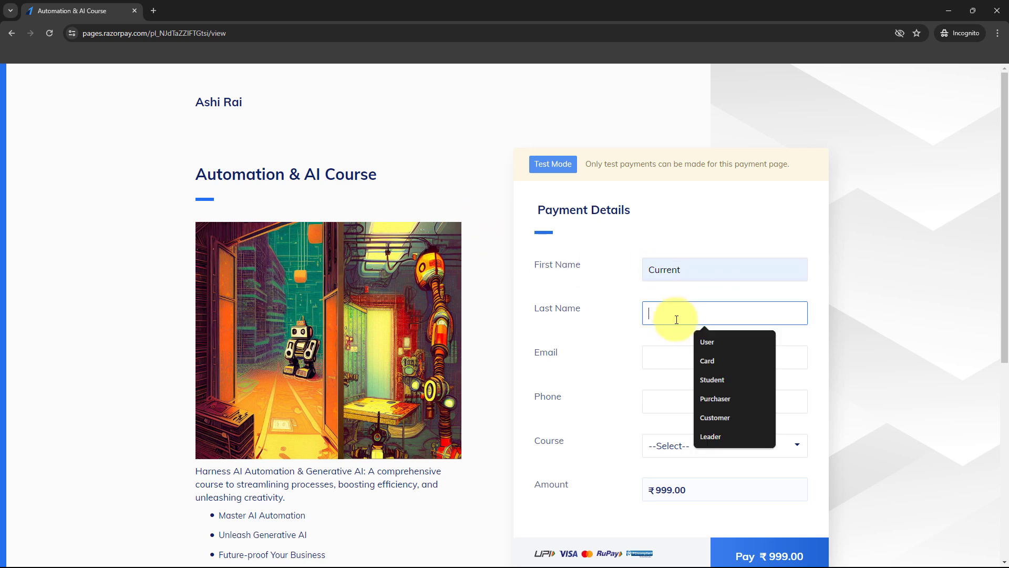
click(699, 339)
click(680, 356)
text(curr)
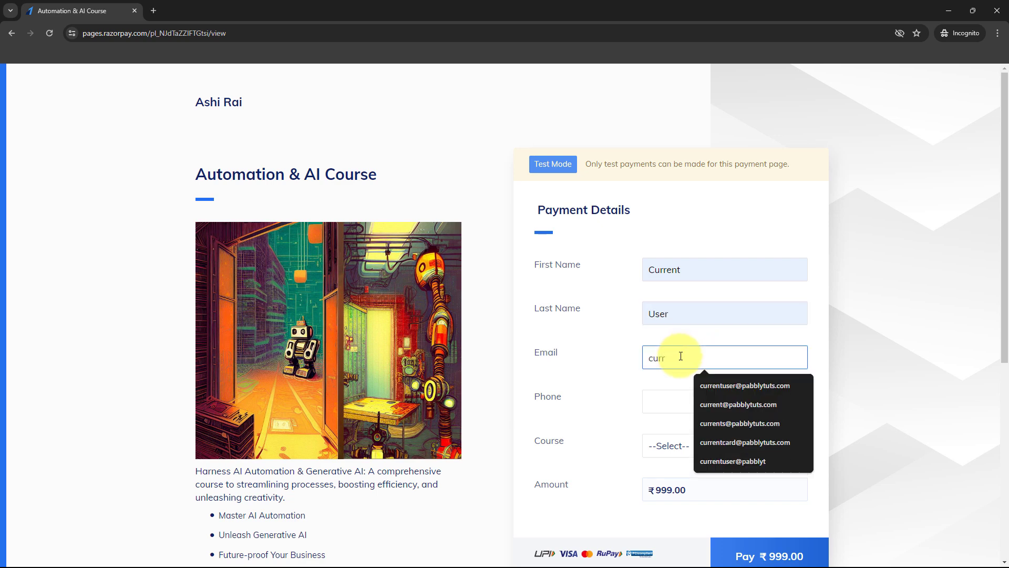
click(746, 384)
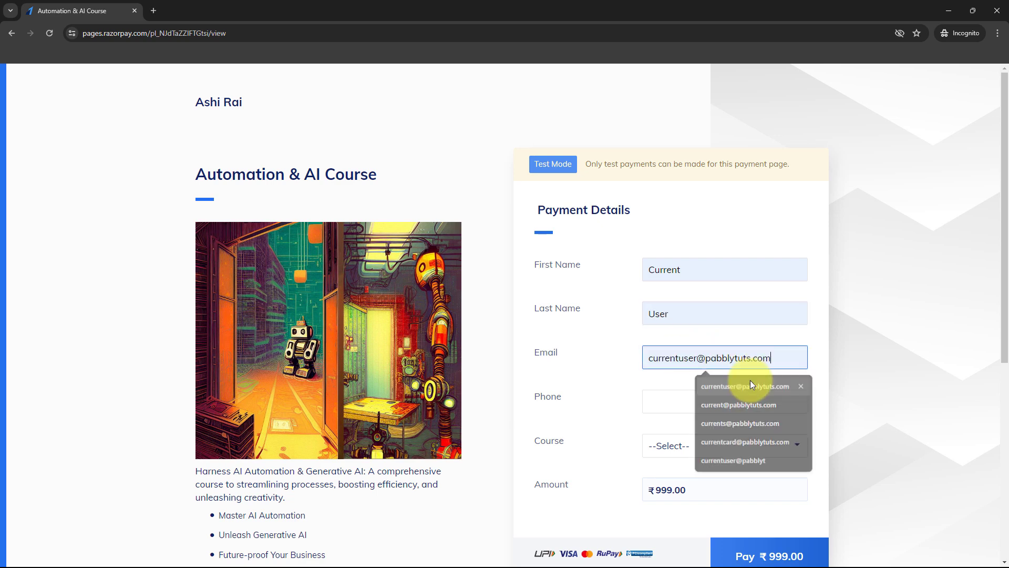
click(689, 393)
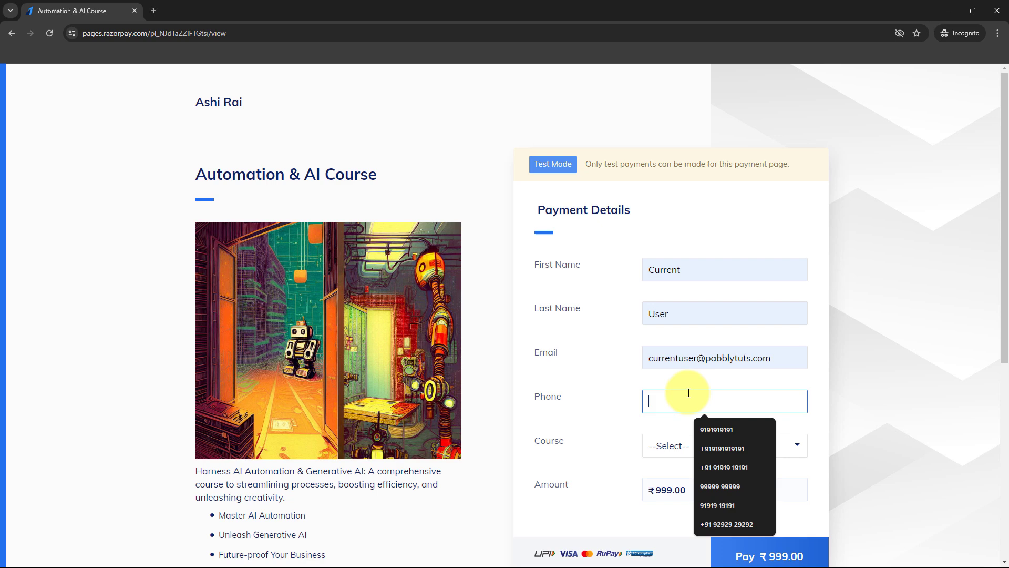
click(715, 448)
click(692, 452)
click(682, 478)
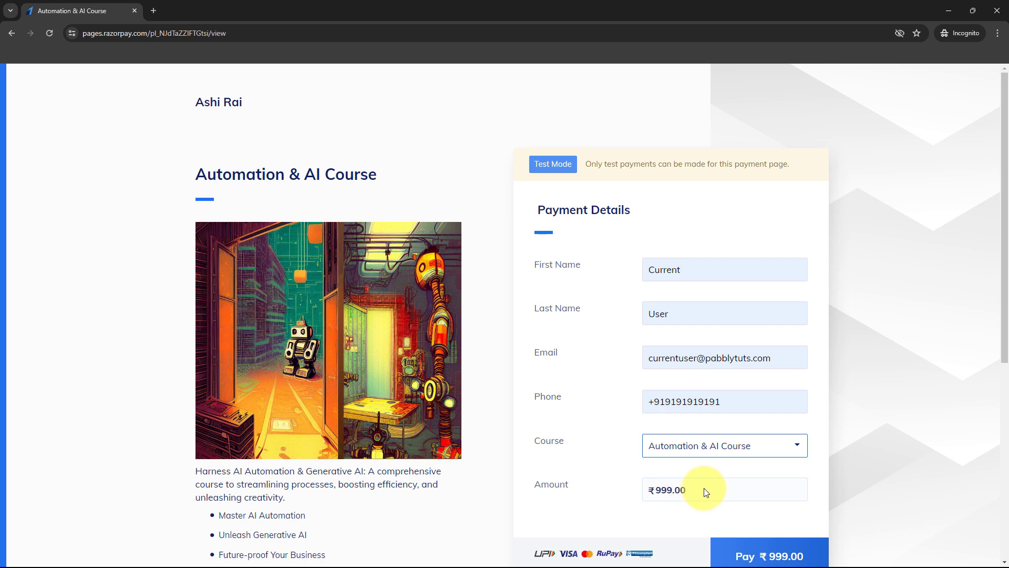
Step: Proceed to a card payment of ₹999 and enter the test card's number, expiry, cardholder name and CVV
click(755, 547)
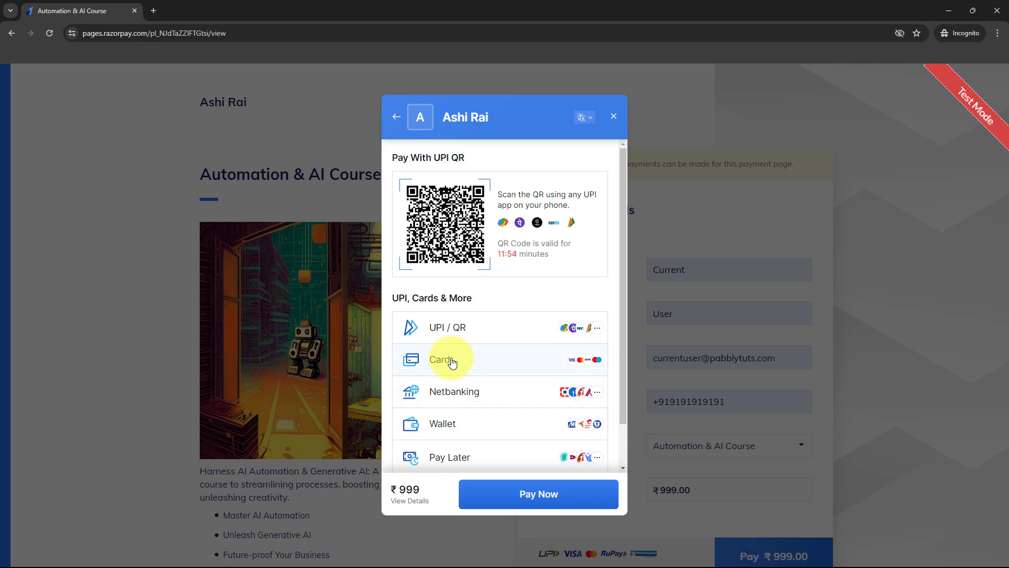
click(451, 360)
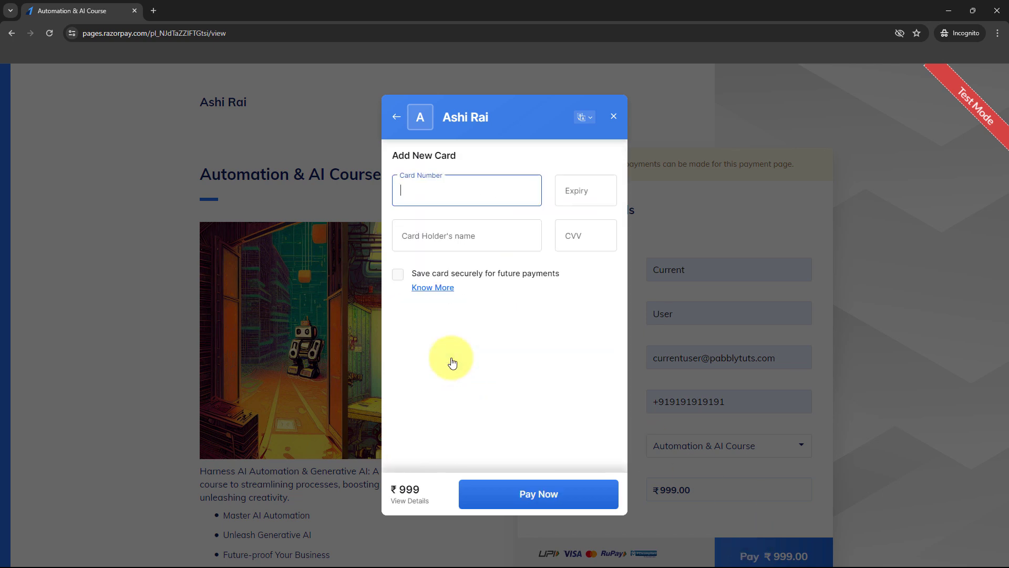
text(4111 1111 1111 1111)
click(575, 197)
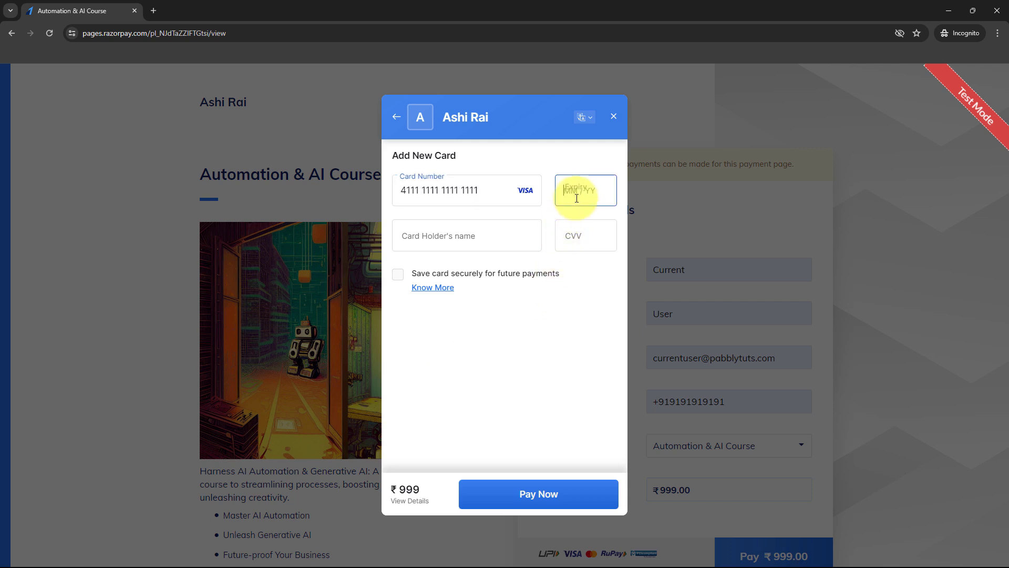
text(1235)
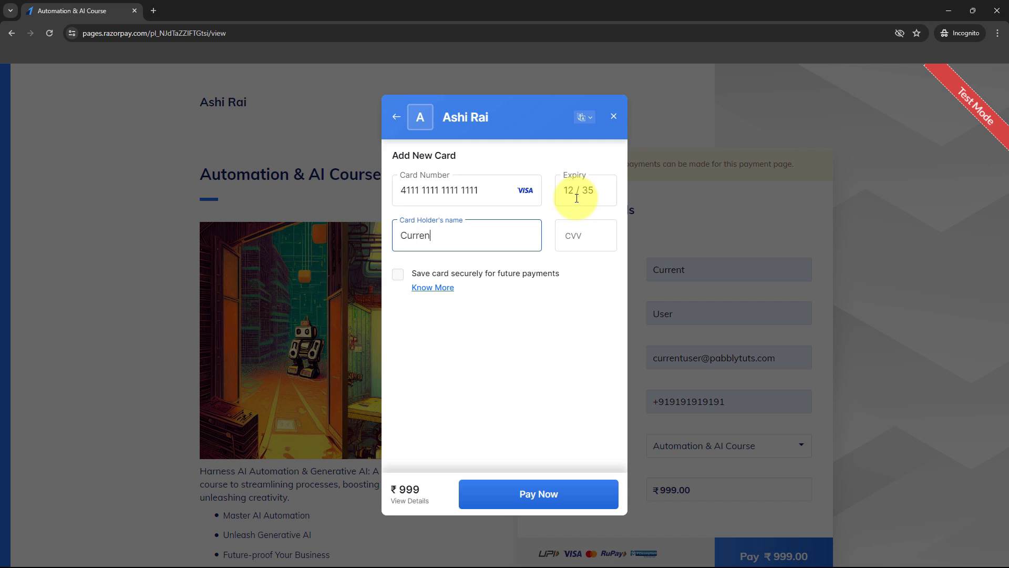
text(Current User)
click(580, 225)
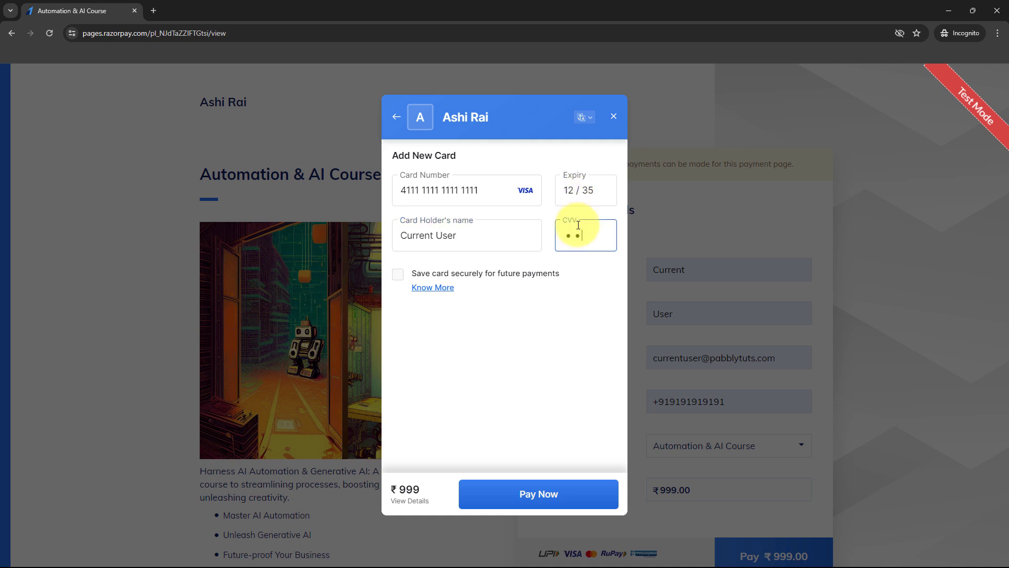
Step: Submit the test card payment and confirm it with the one-time passcode
click(532, 493)
click(506, 489)
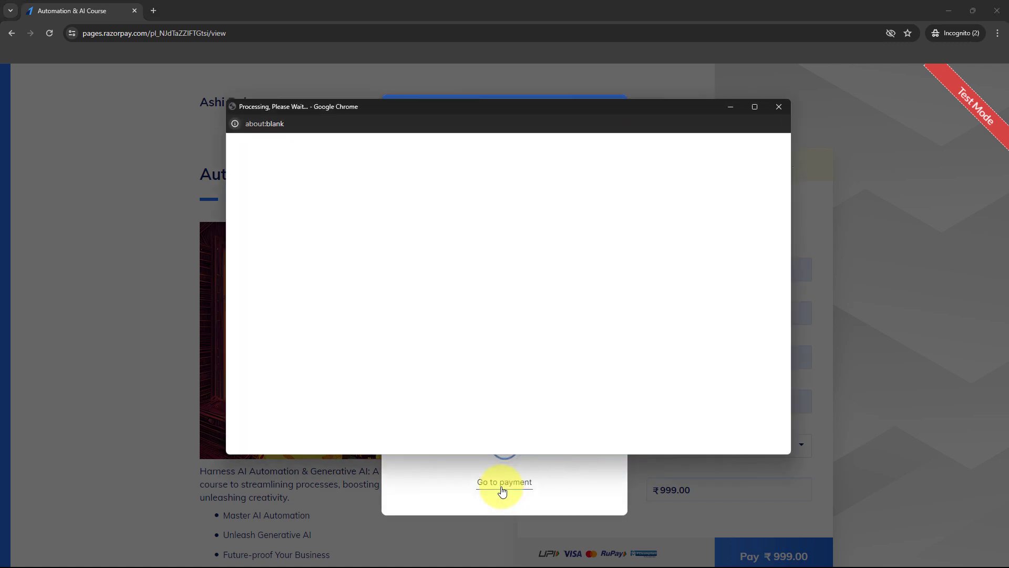
text(1111)
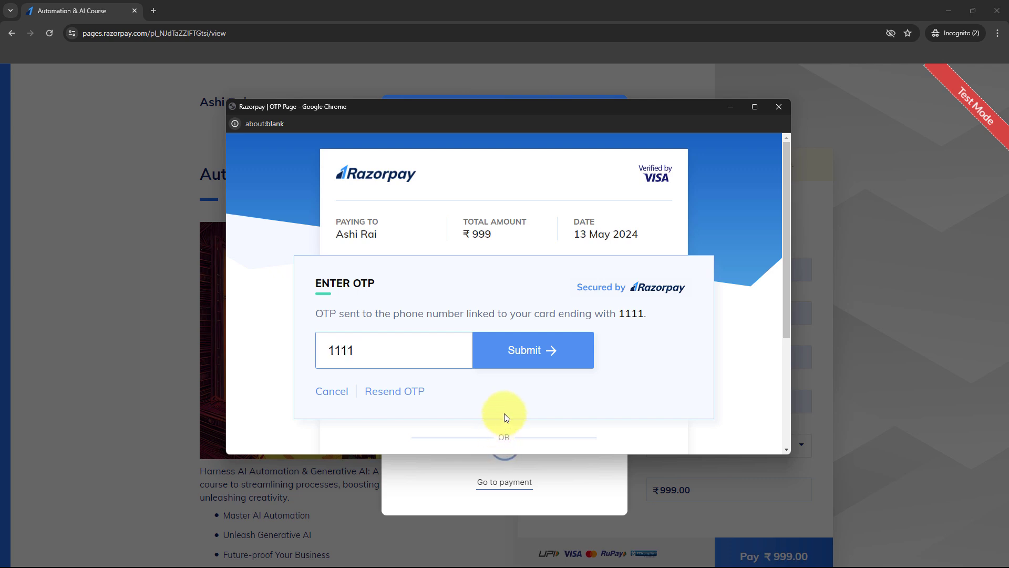
click(512, 353)
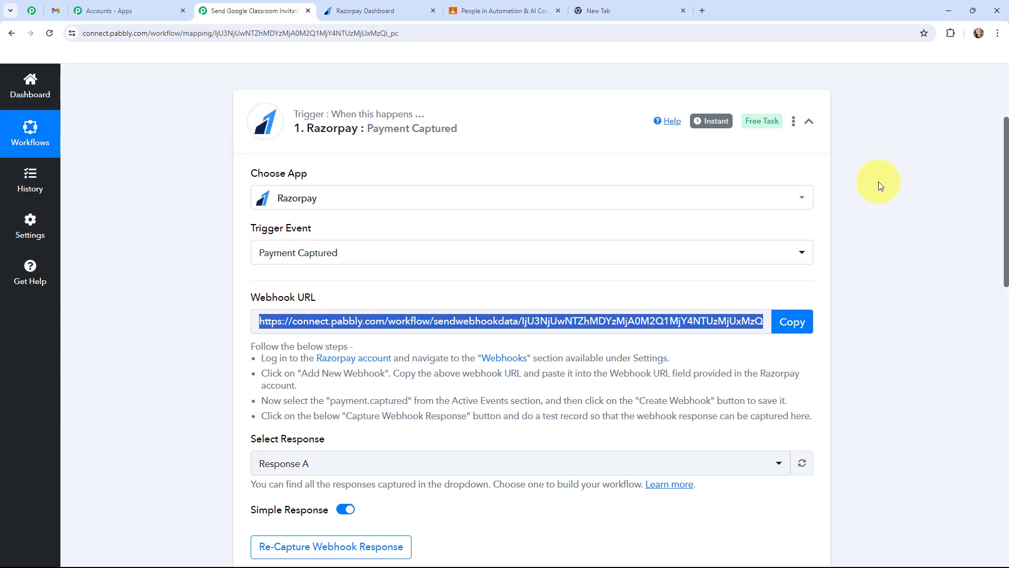
Step: Switch back to the Pabbly Connect workflow, review the customer and course fields in the captured Razorpay response, and check the trigger's Instant label
scroll(878, 182, down, 2)
scroll(876, 181, down, 6)
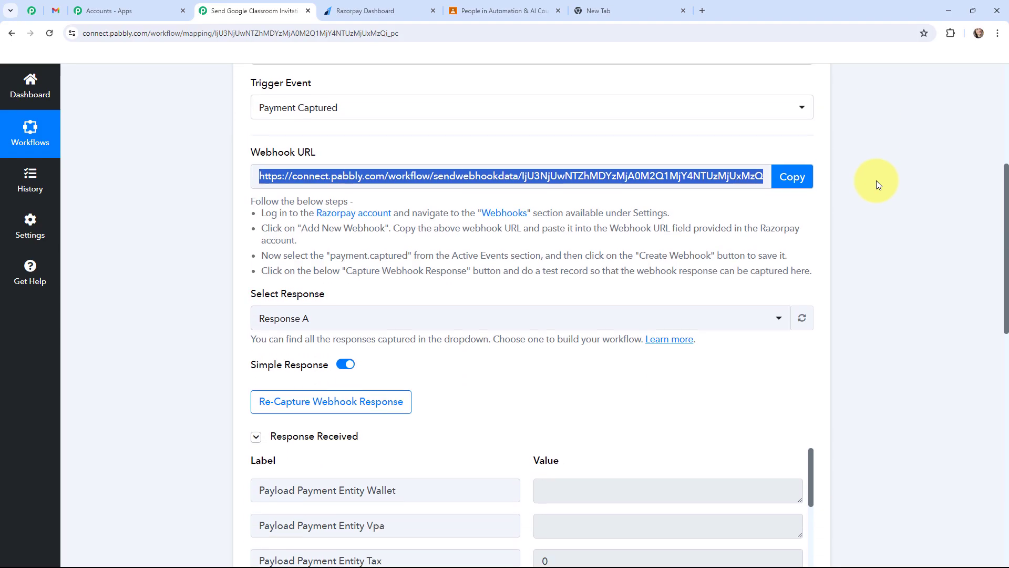
scroll(875, 181, down, 2)
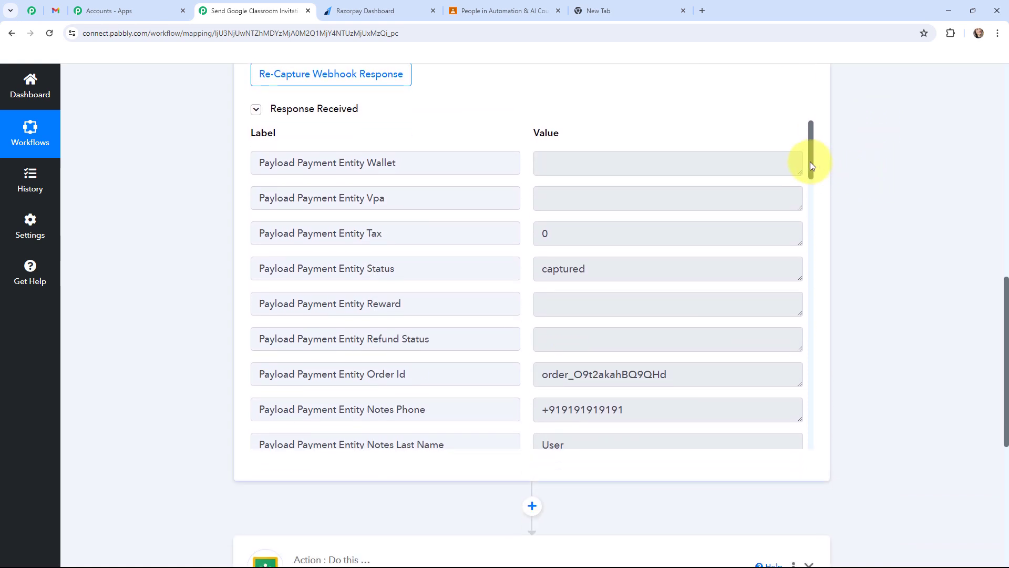
drag(810, 163, 809, 184)
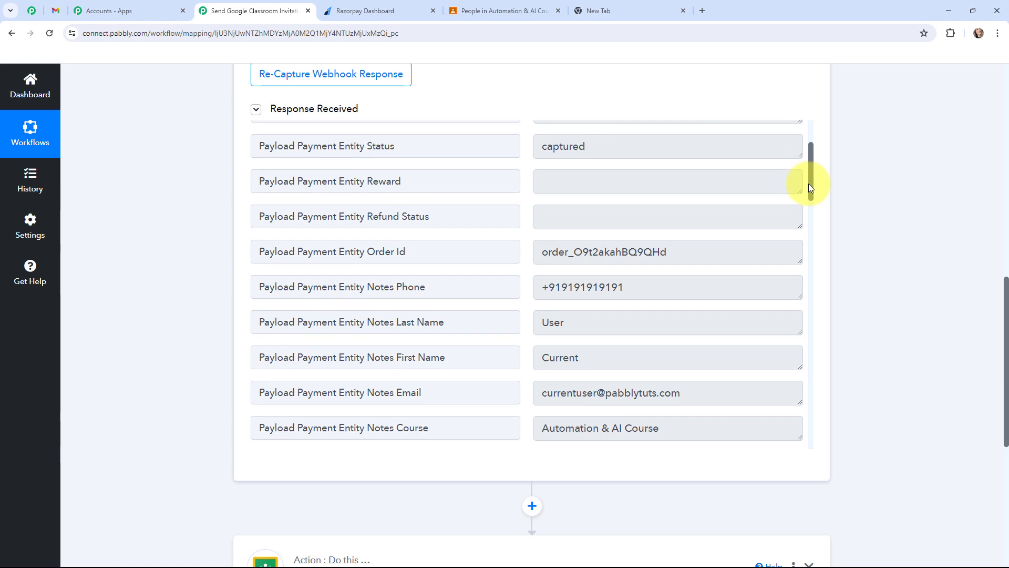
drag(808, 184, 823, 156)
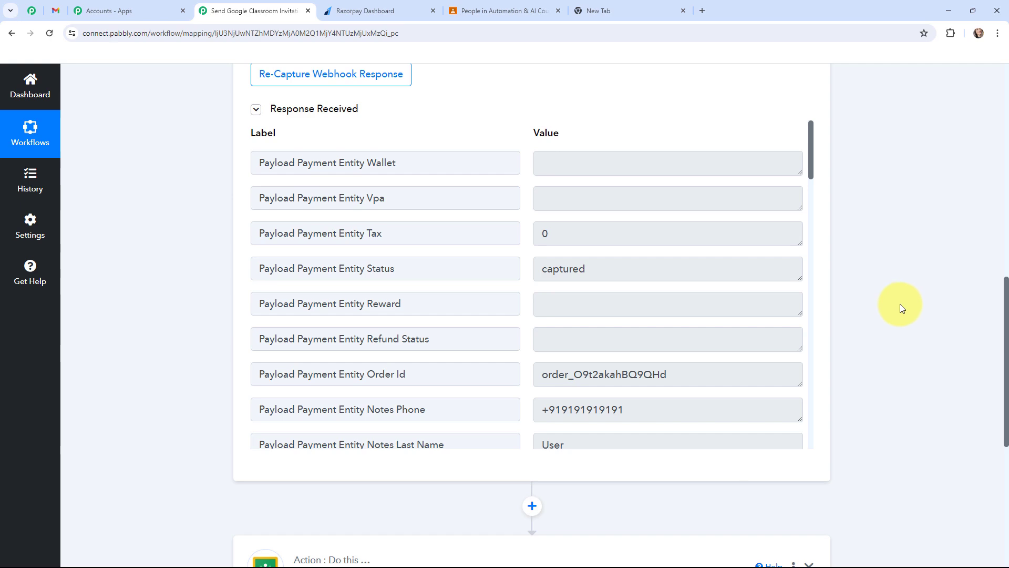
scroll(900, 304, up, 10)
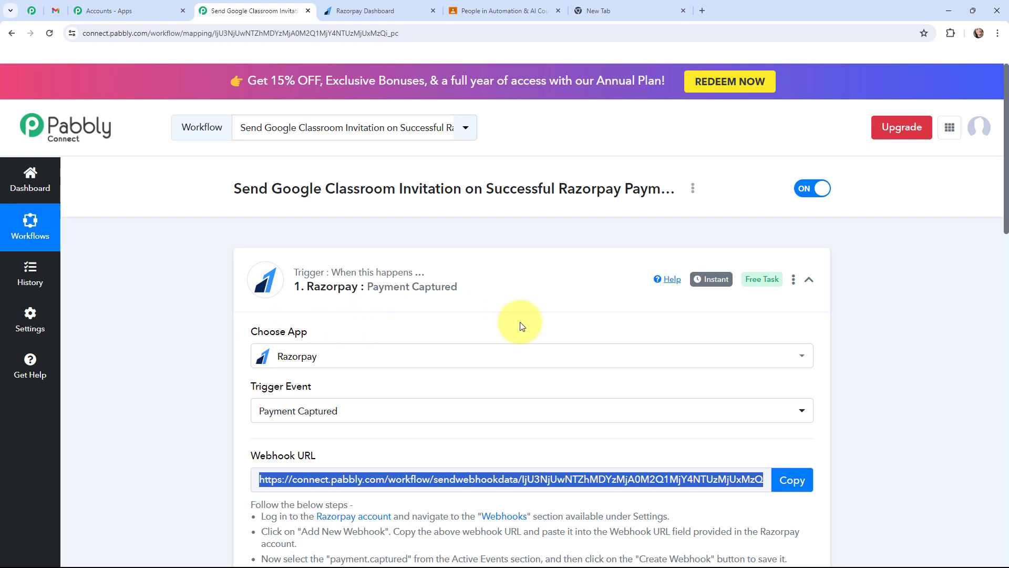
mouse_move(713, 284)
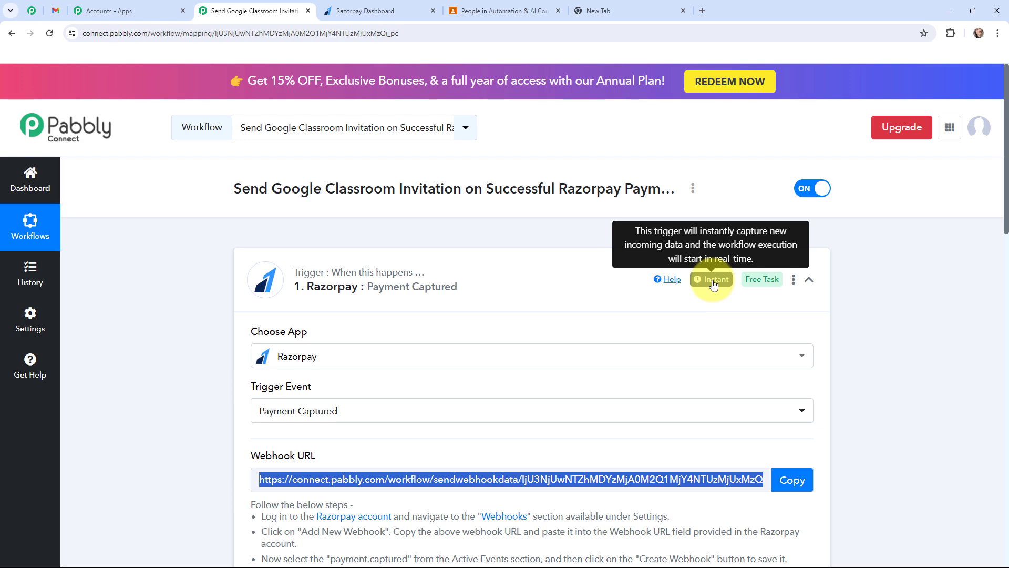
Step: Examine the Payload Payment Entity Base Amount value in the captured Razorpay response
scroll(631, 252, down, 10)
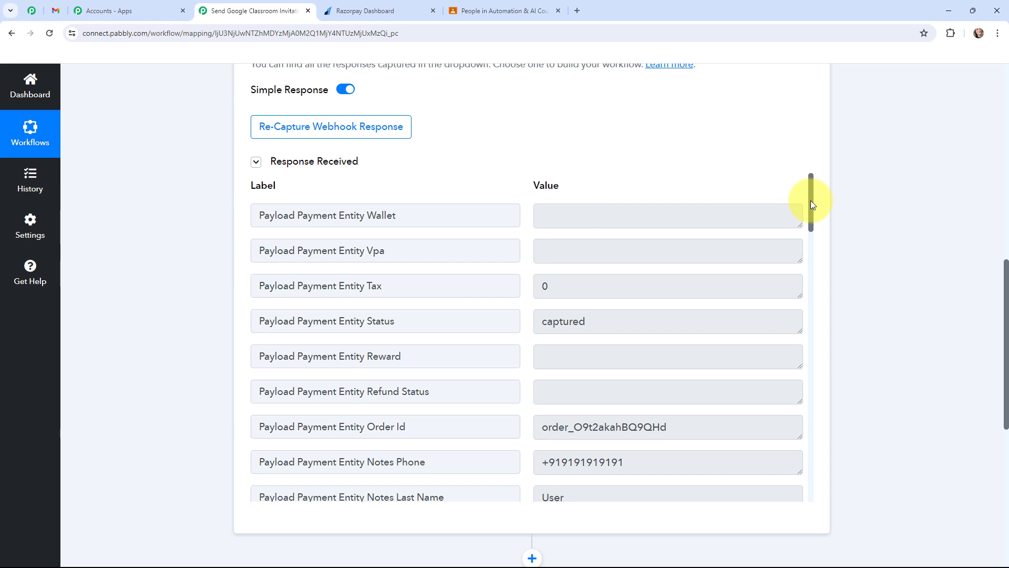
drag(810, 200, 780, 439)
drag(601, 345, 501, 311)
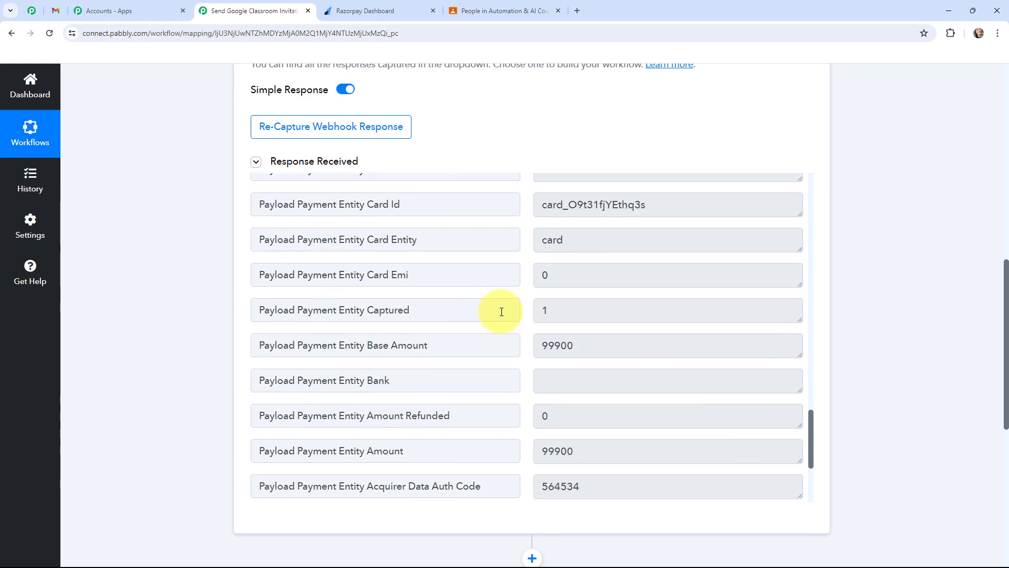
scroll(520, 306, down, 1)
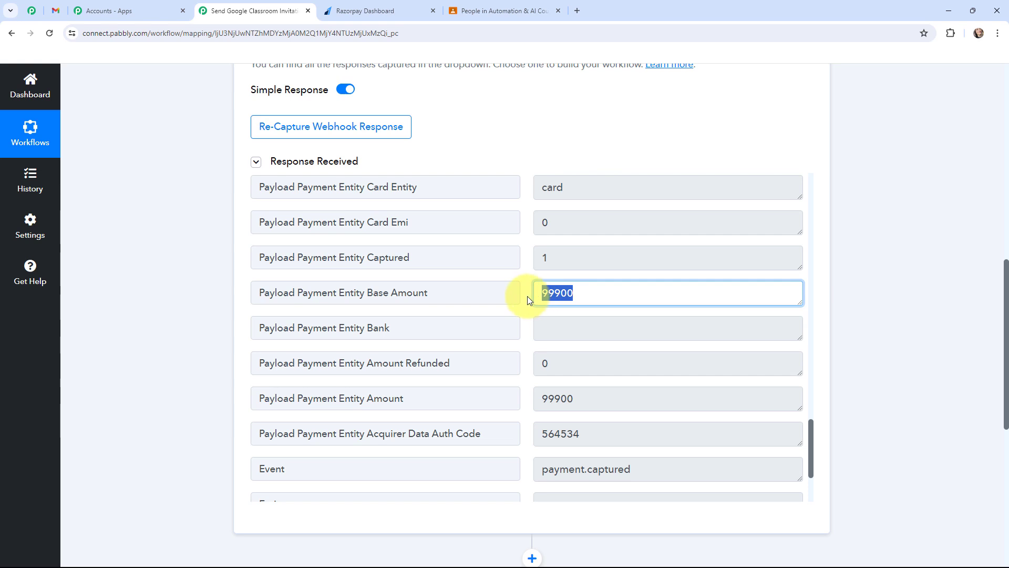
click(528, 295)
drag(542, 296, 582, 299)
click(586, 297)
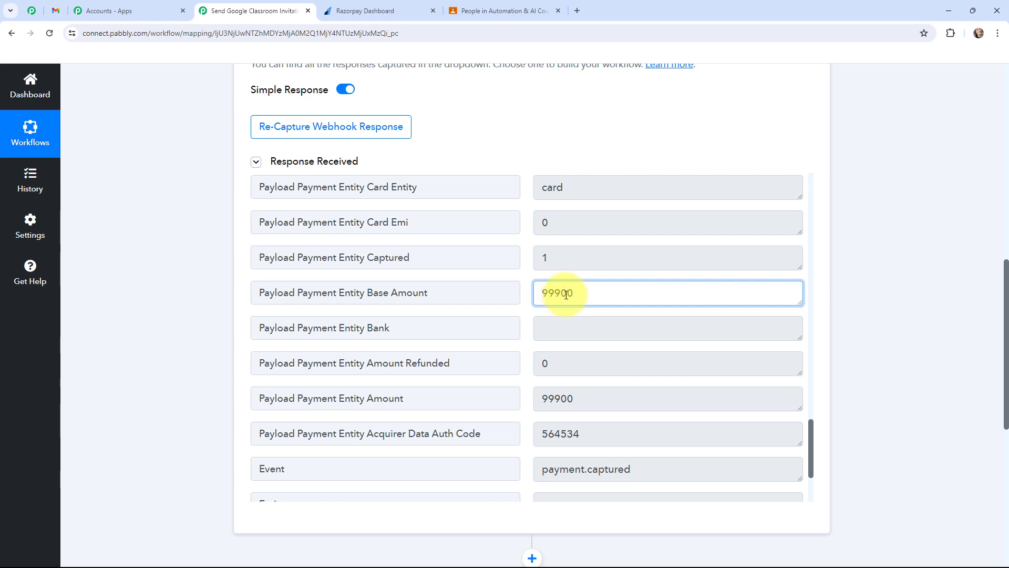
Step: Insert a Number Formatter (Pabbly) action with the Perform Math Operation event between the Razorpay trigger and the Google Classroom action, and connect it
drag(560, 294, 608, 293)
click(892, 288)
scroll(892, 288, down, 1)
scroll(891, 290, down, 4)
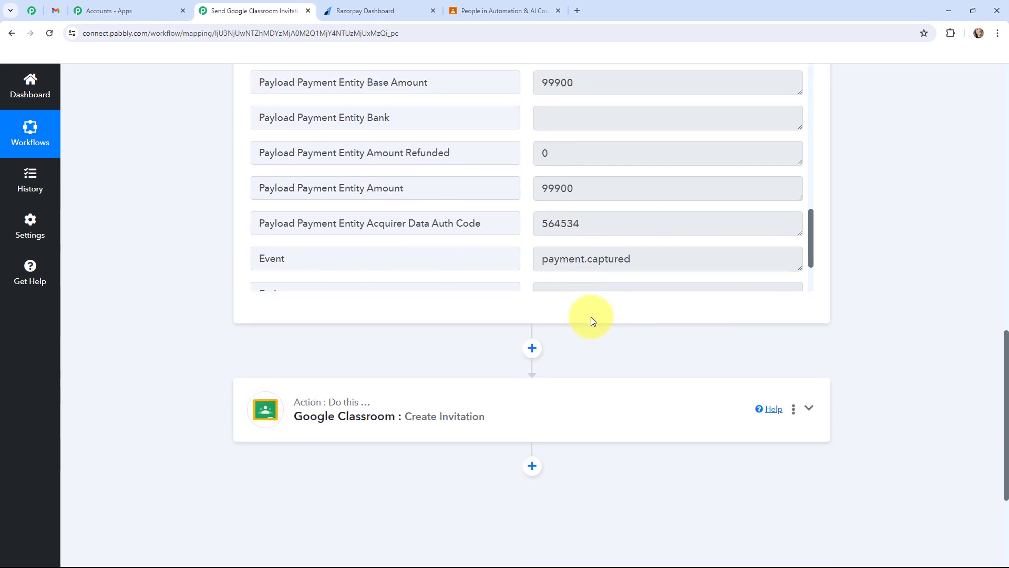
click(531, 346)
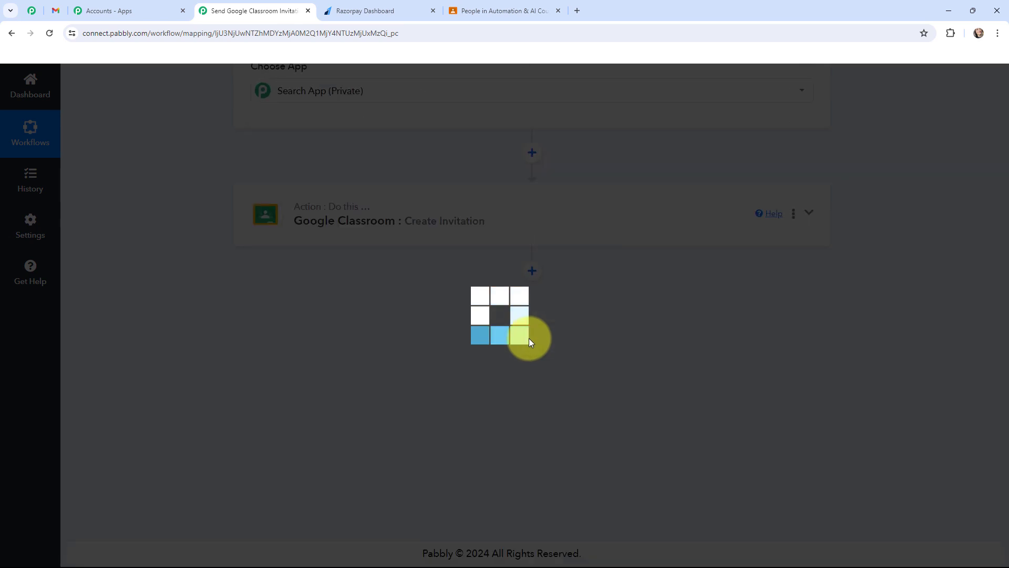
text(number)
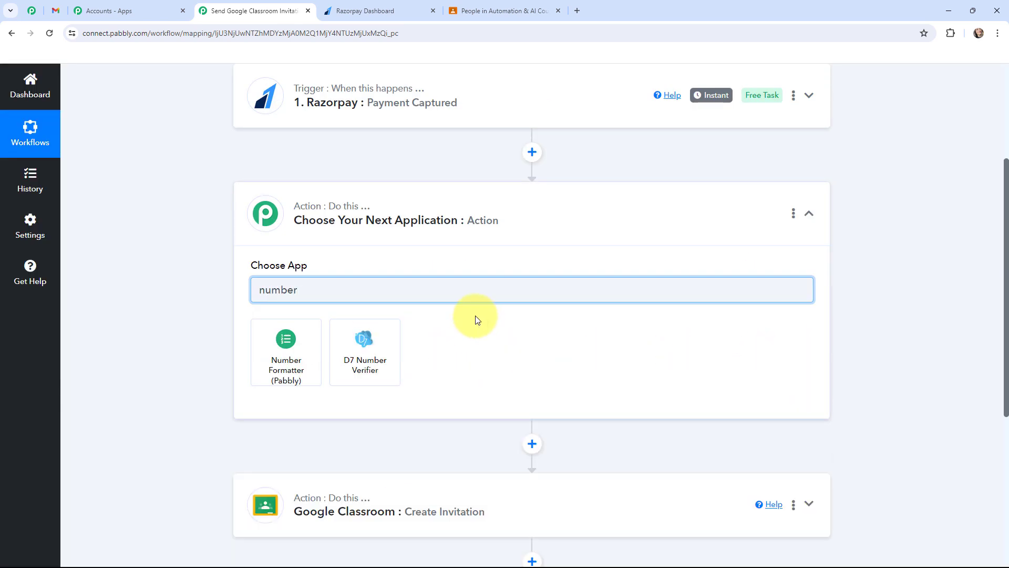
click(291, 346)
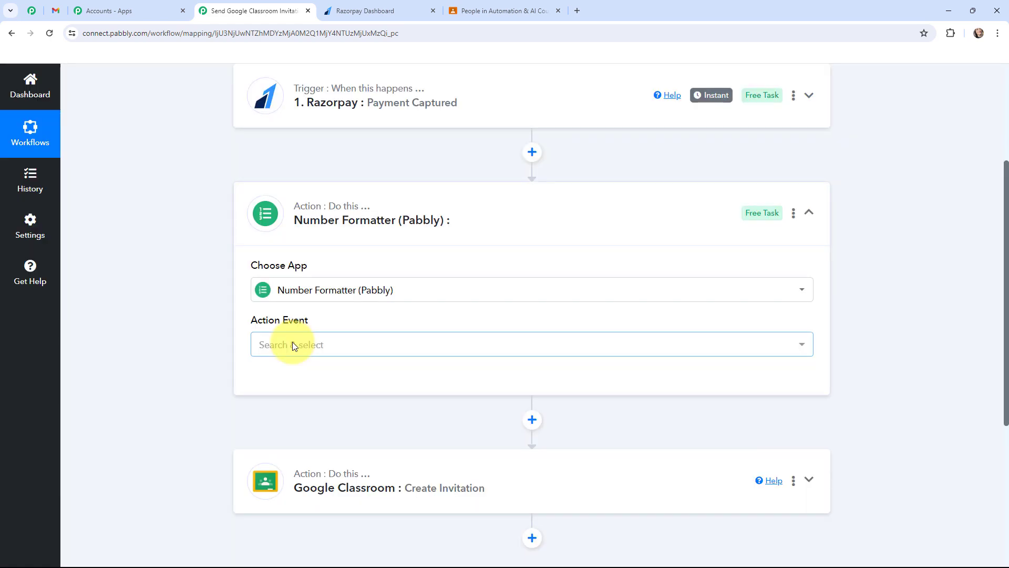
click(293, 344)
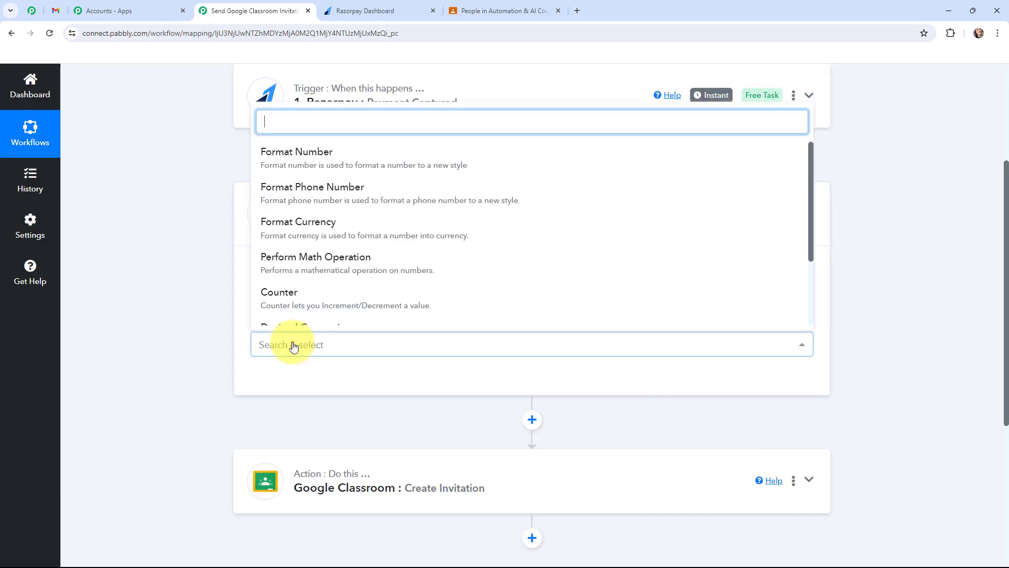
click(323, 273)
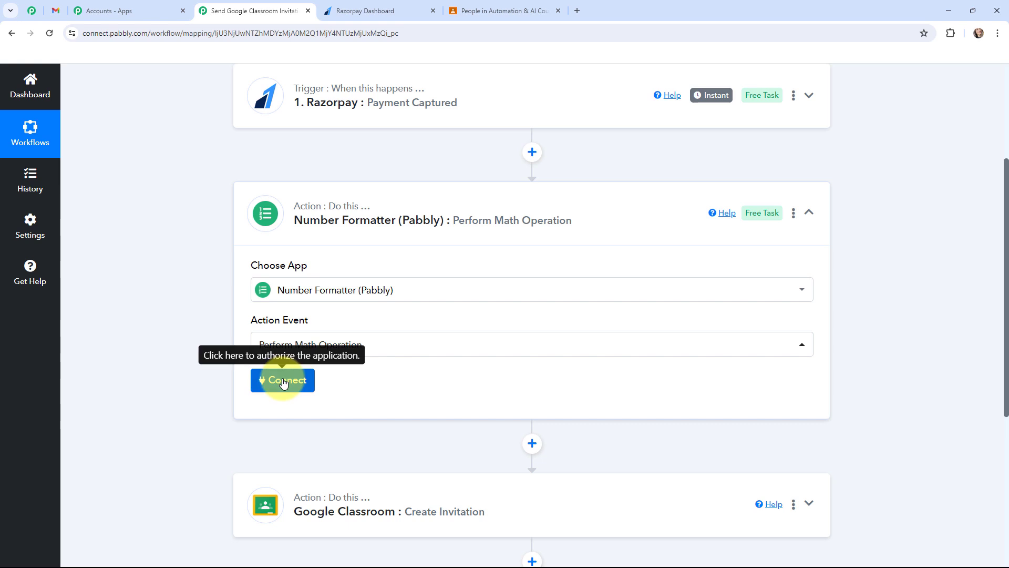
click(284, 381)
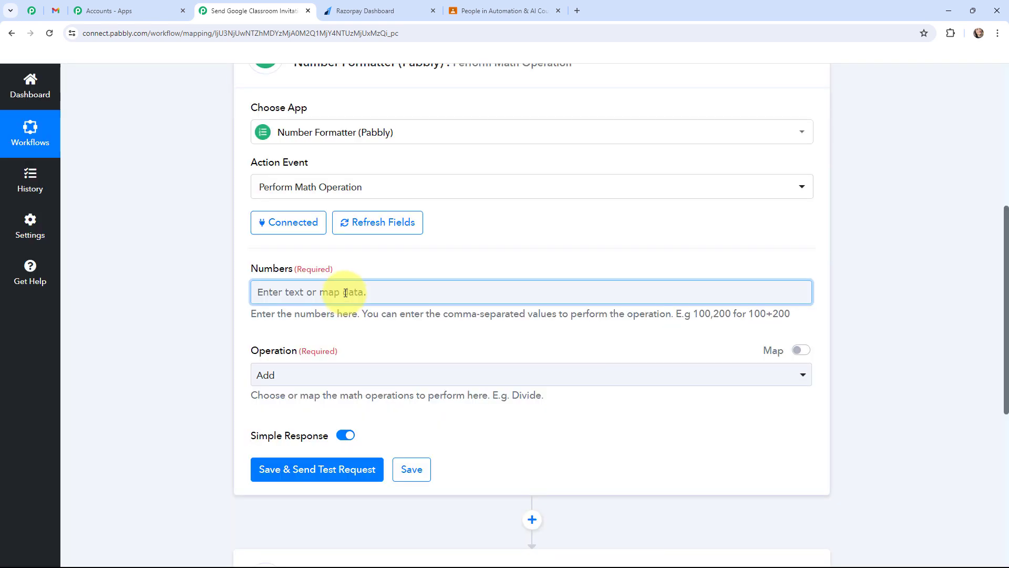
Step: Search the Razorpay response data for 999 and map Payload Payment Entity Amount into the Numbers field
click(352, 292)
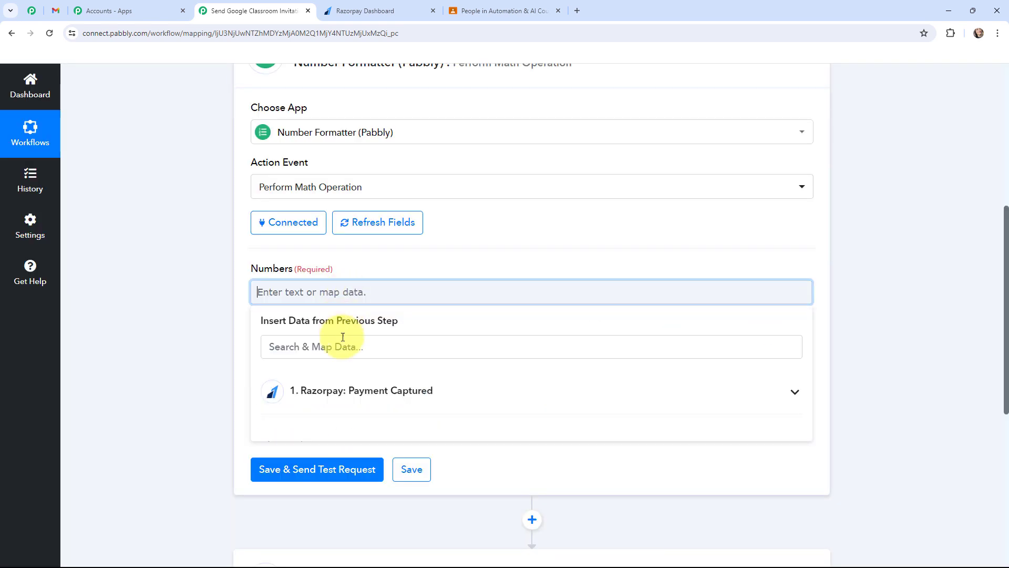
click(283, 379)
click(359, 342)
text(9)
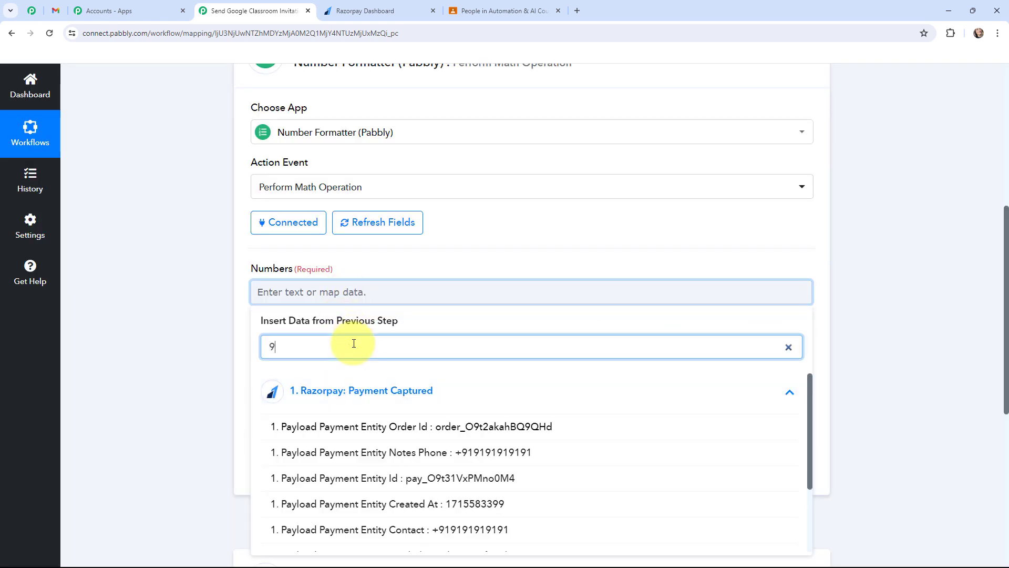
text(99)
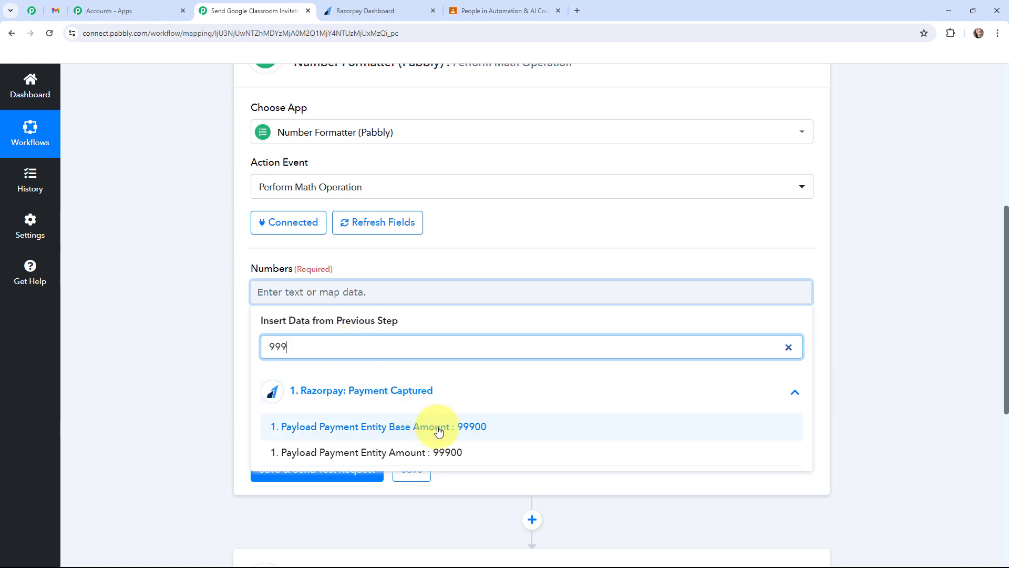
click(446, 452)
click(178, 301)
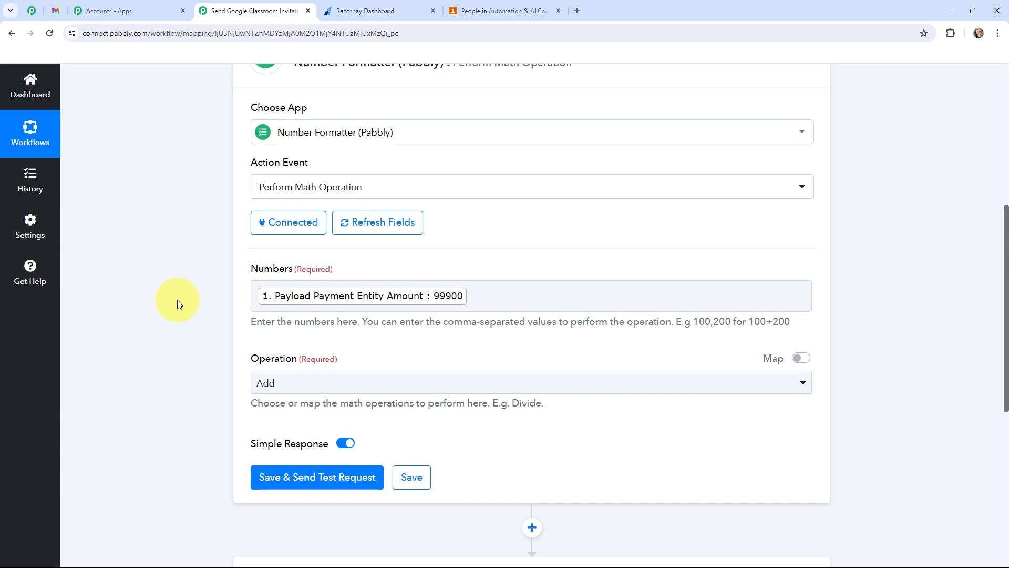
Step: Append ,100 after the mapped payment amount in Numbers and set the math operation to Divide
scroll(176, 310, up, 1)
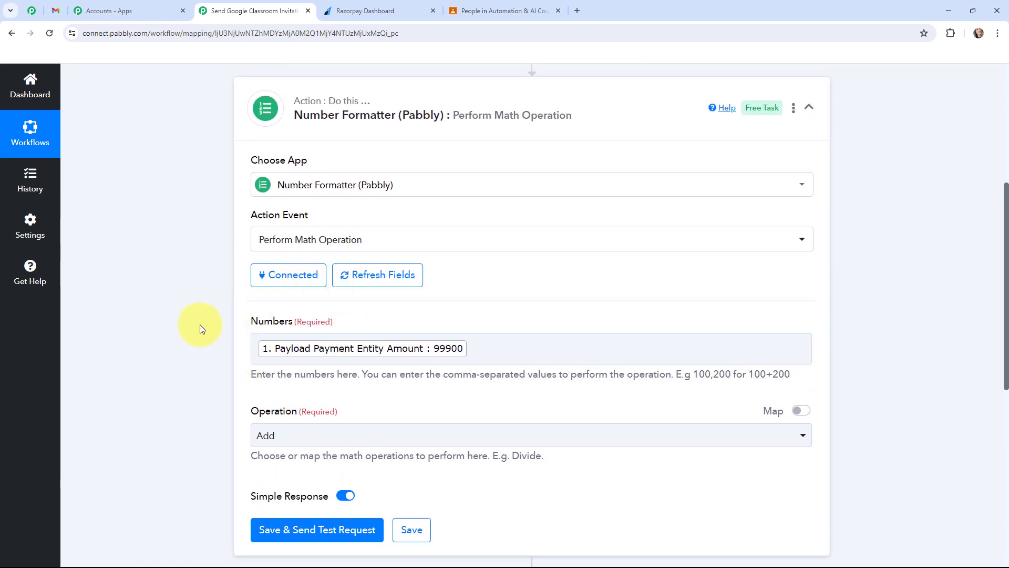
scroll(176, 315, down, 2)
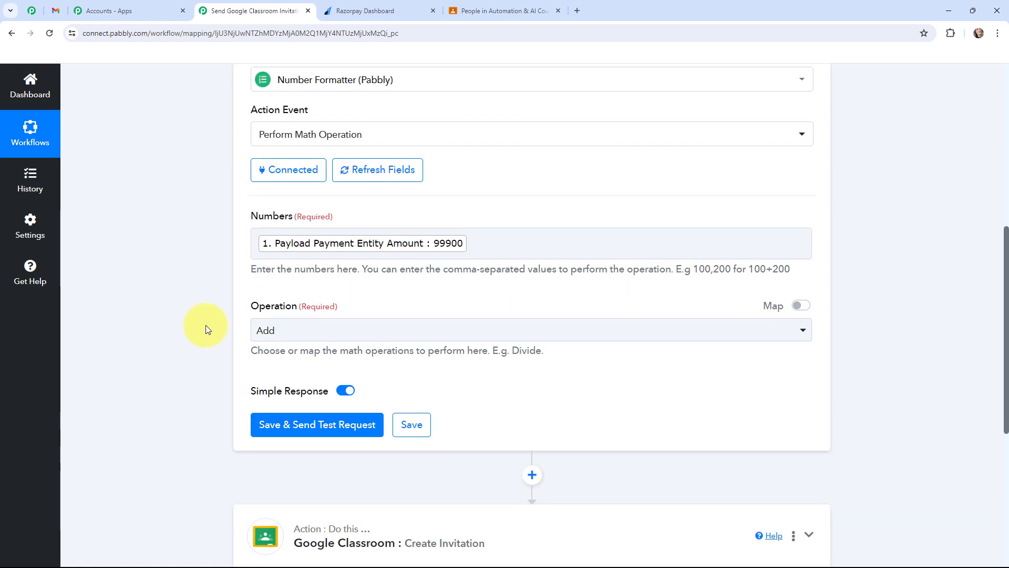
click(485, 249)
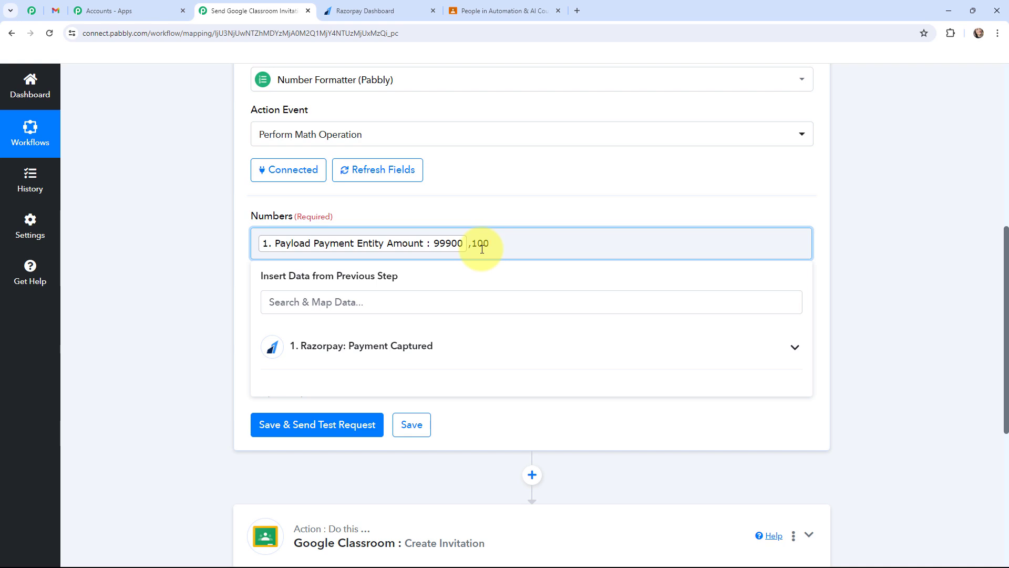
click(453, 216)
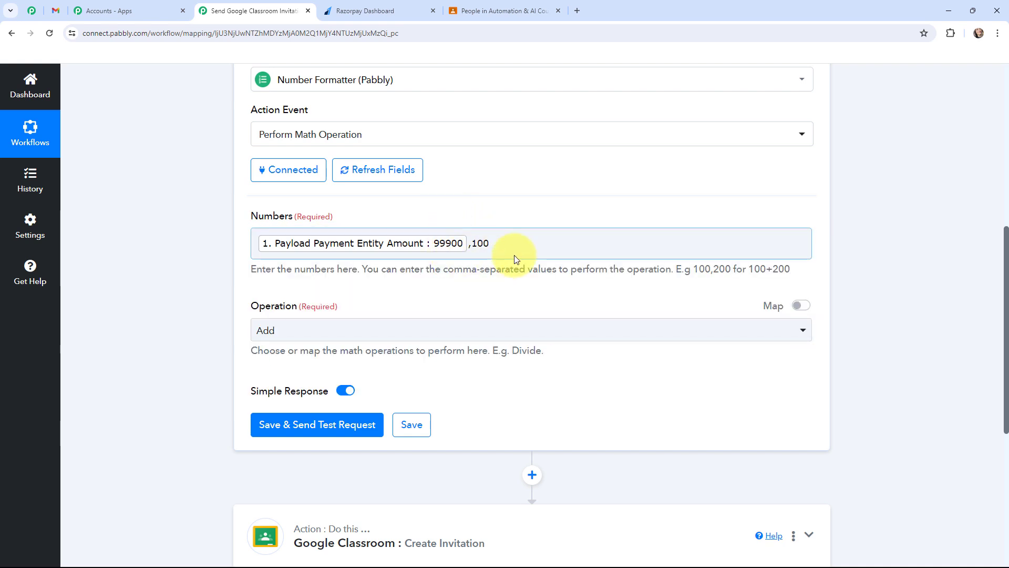
click(412, 337)
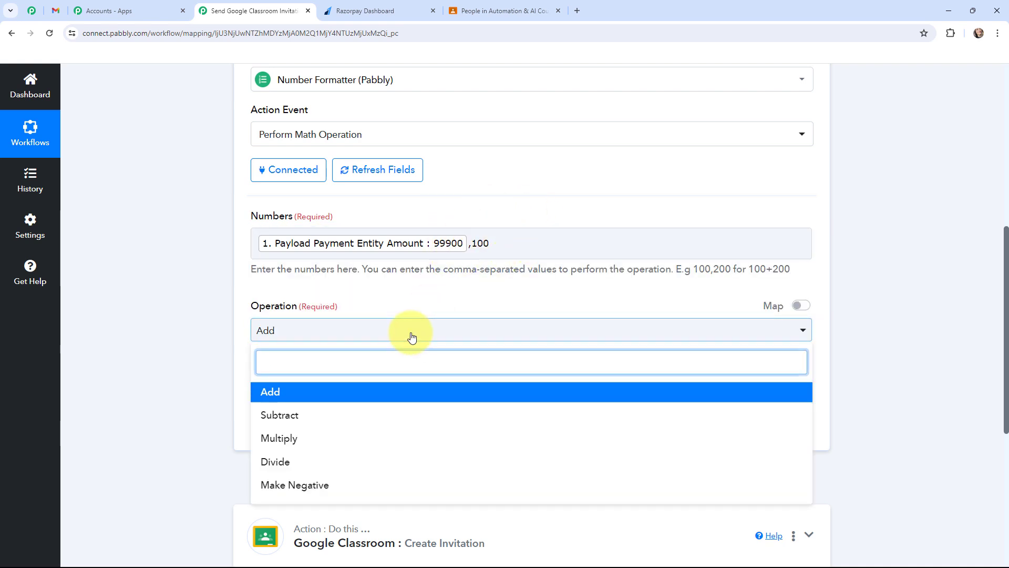
click(271, 464)
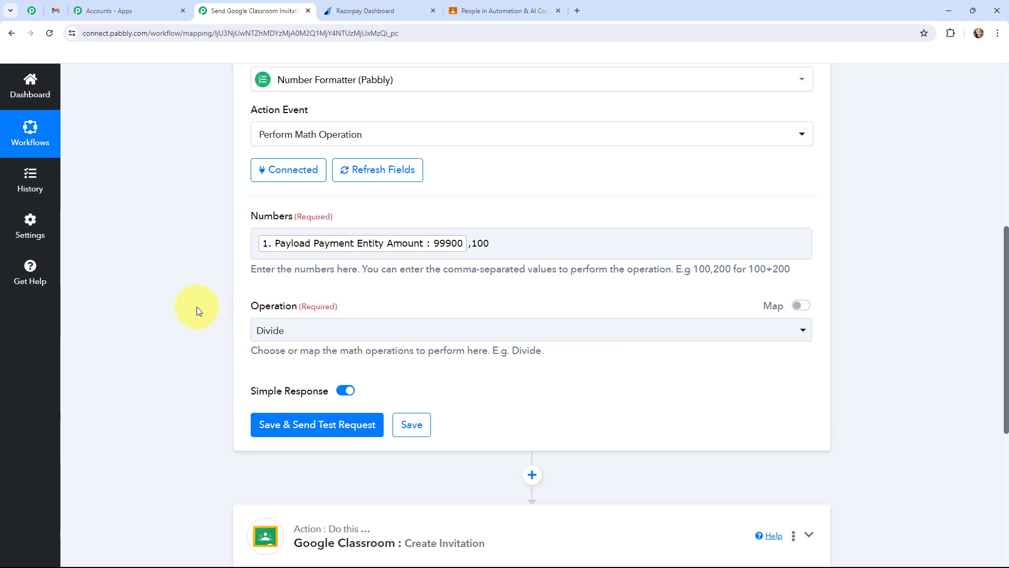
Step: Save the Number Formatter action, send its test request, and check the Result value in the response
click(323, 424)
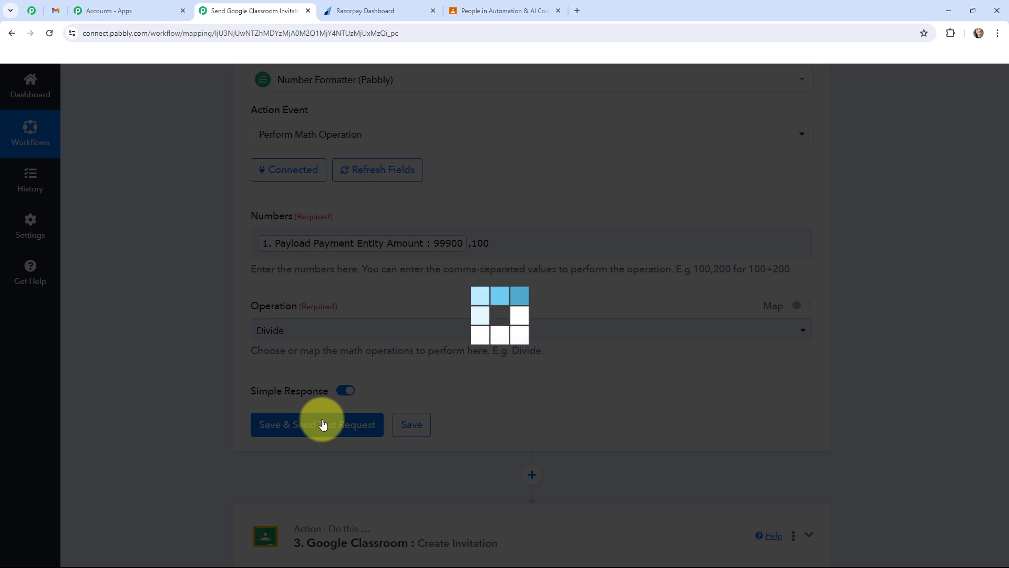
scroll(513, 385, down, 2)
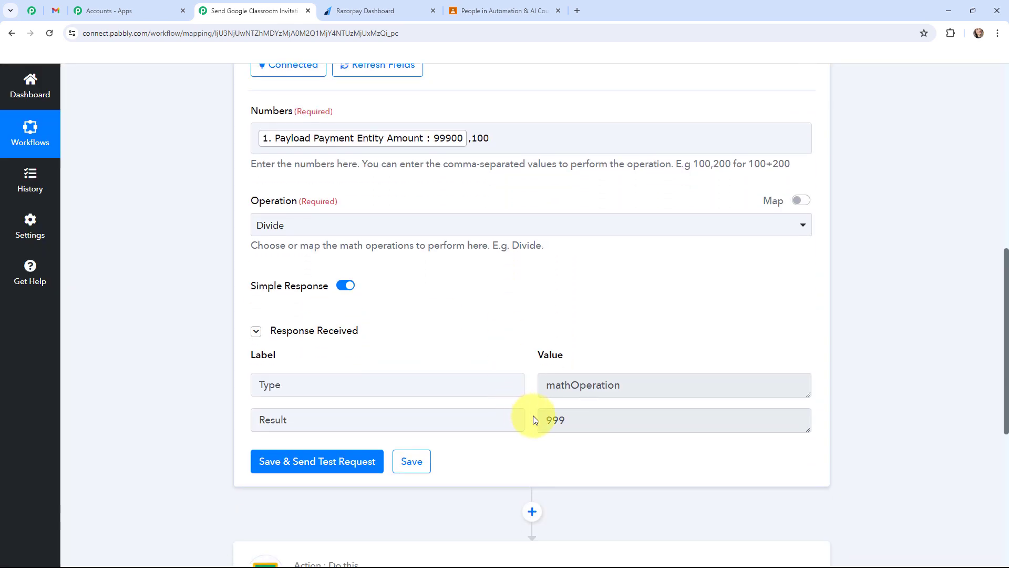
click(546, 421)
double_click(560, 419)
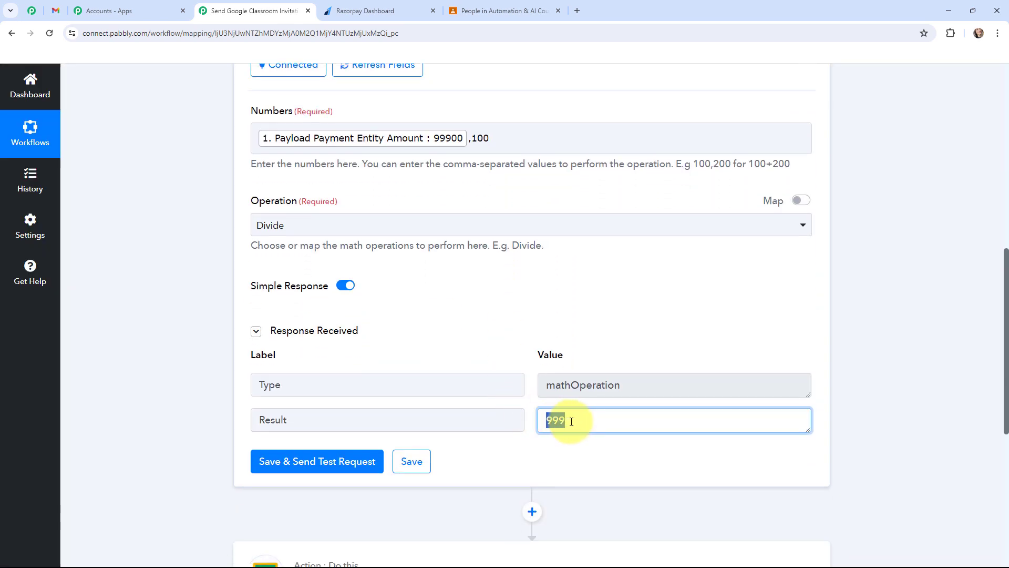
click(563, 420)
click(192, 327)
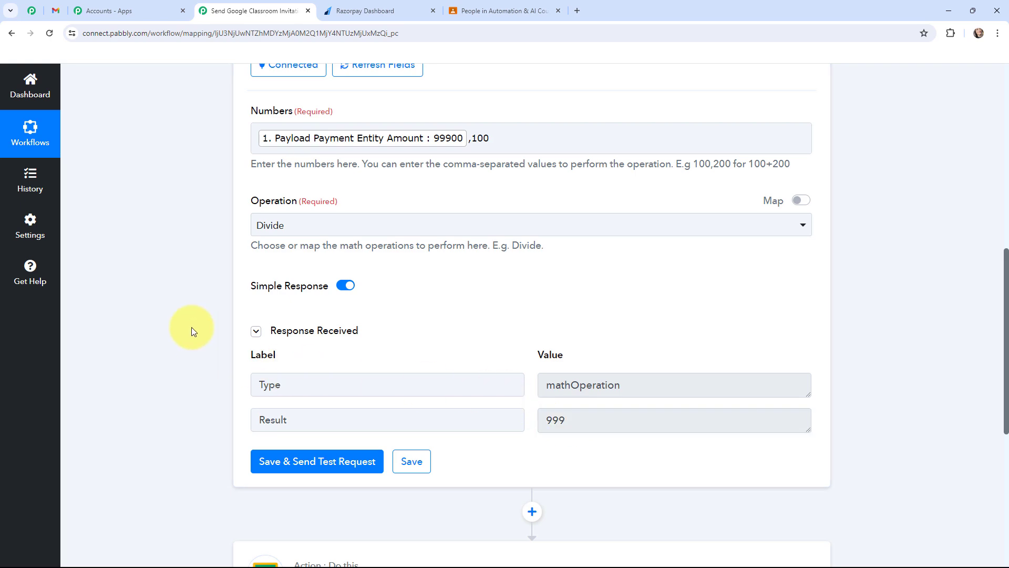
Step: Reopen the Razorpay trigger and examine the Payload Payment Entity Notes Course value in its captured response
scroll(191, 327, up, 1)
scroll(192, 327, up, 7)
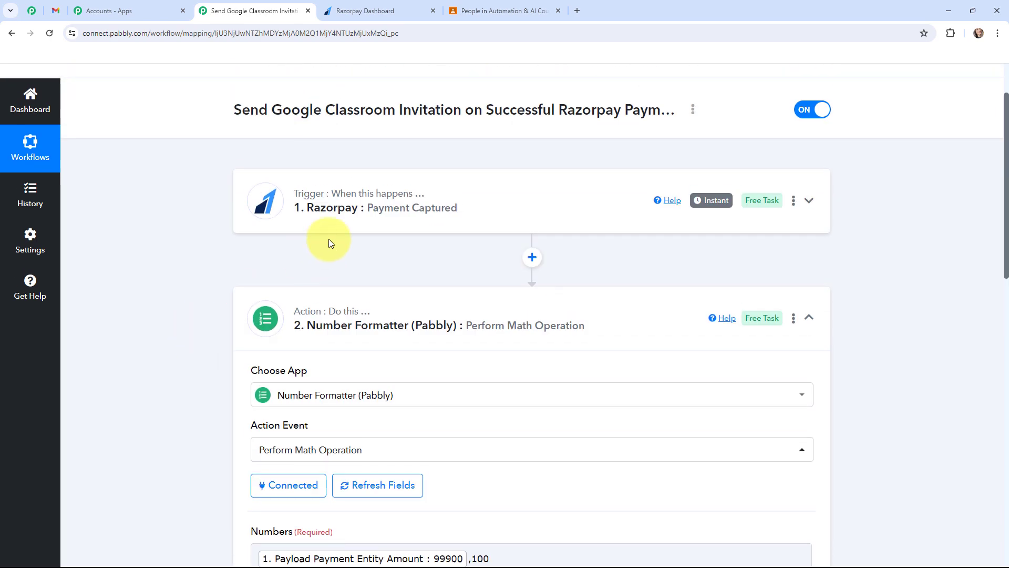
click(356, 205)
scroll(450, 248, up, 1)
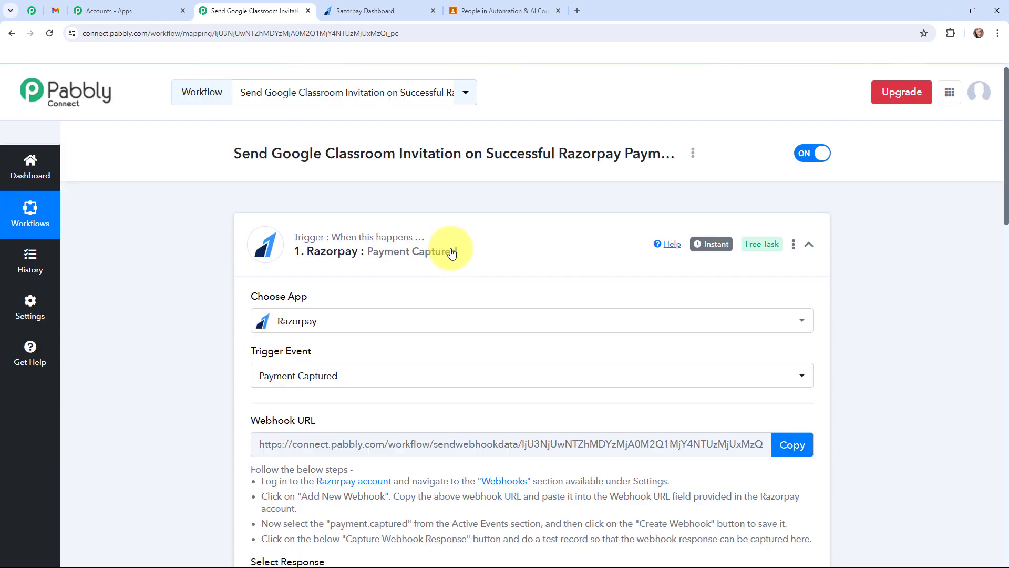
scroll(473, 286, down, 10)
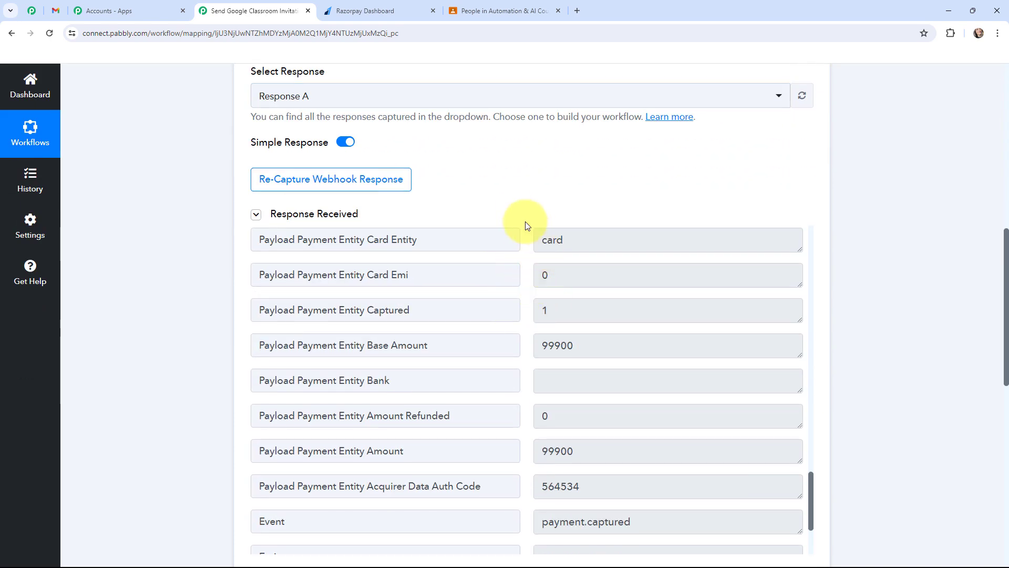
scroll(519, 215, down, 3)
scroll(523, 262, down, 3)
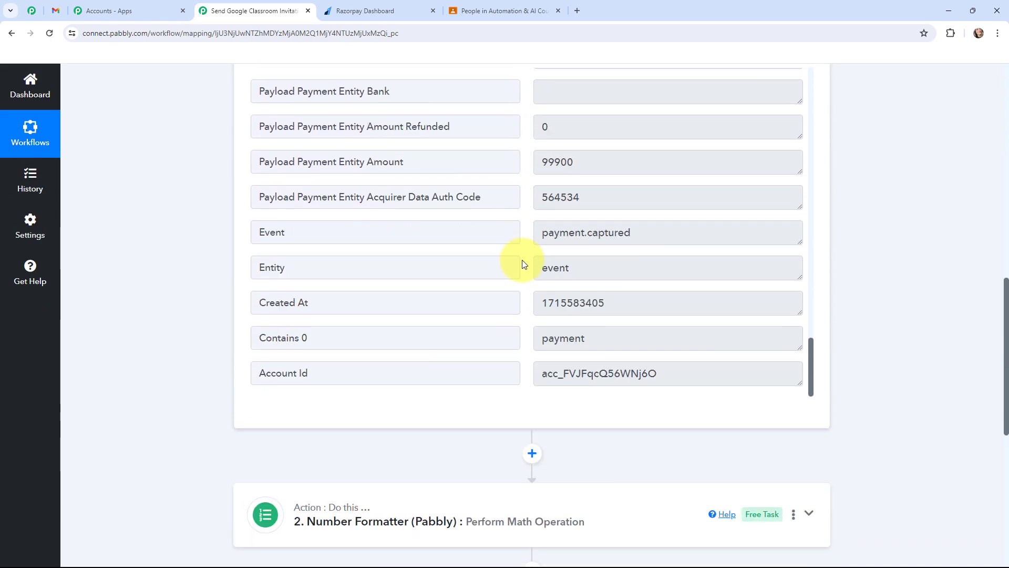
scroll(523, 262, up, 5)
scroll(522, 259, up, 15)
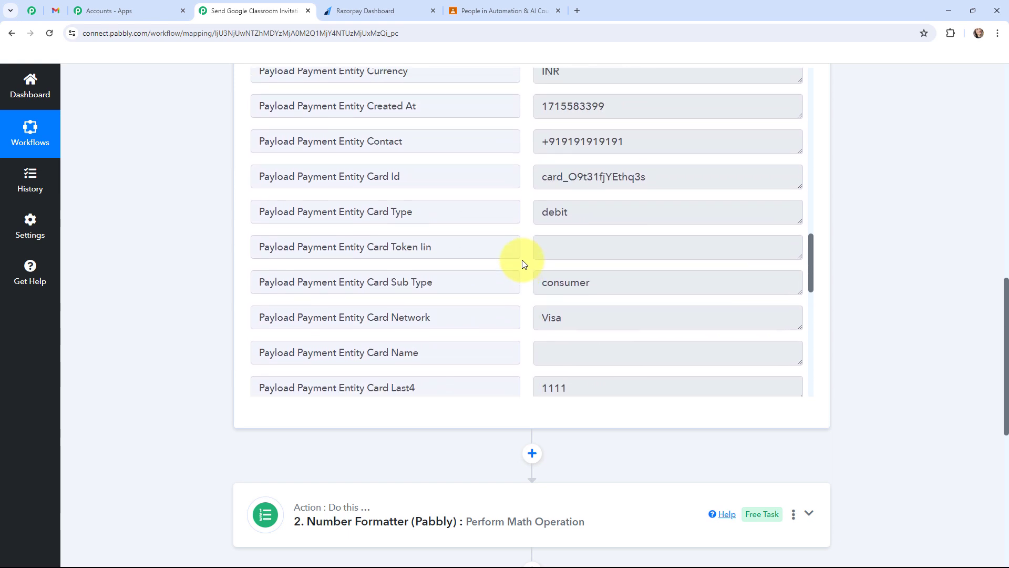
scroll(522, 260, up, 8)
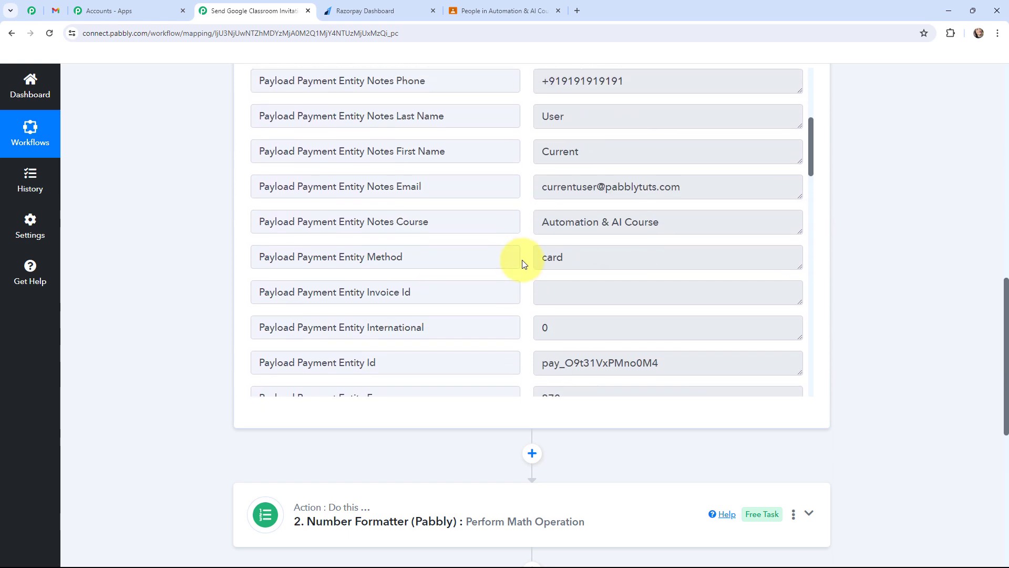
drag(536, 266, 682, 263)
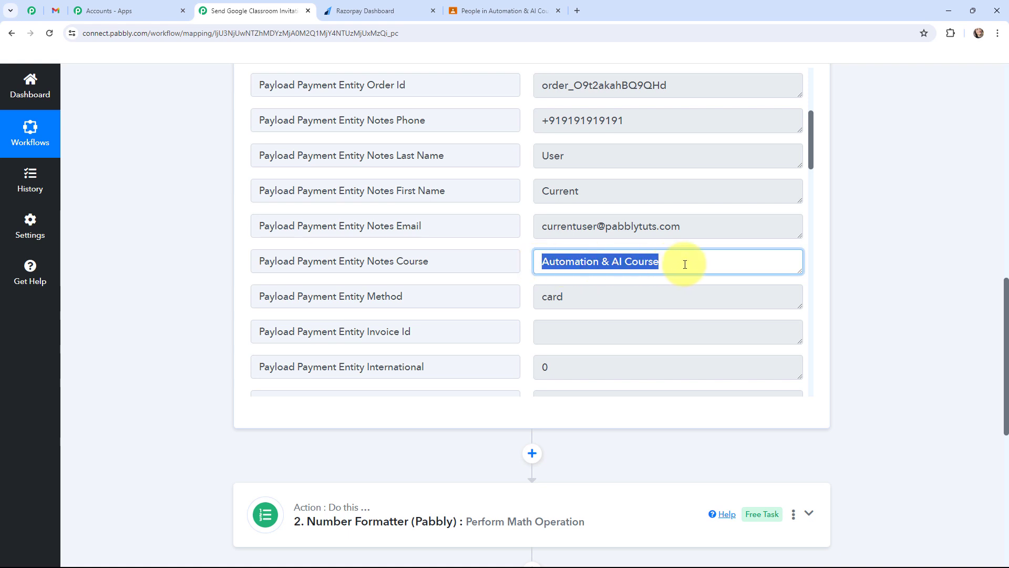
scroll(890, 294, up, 1)
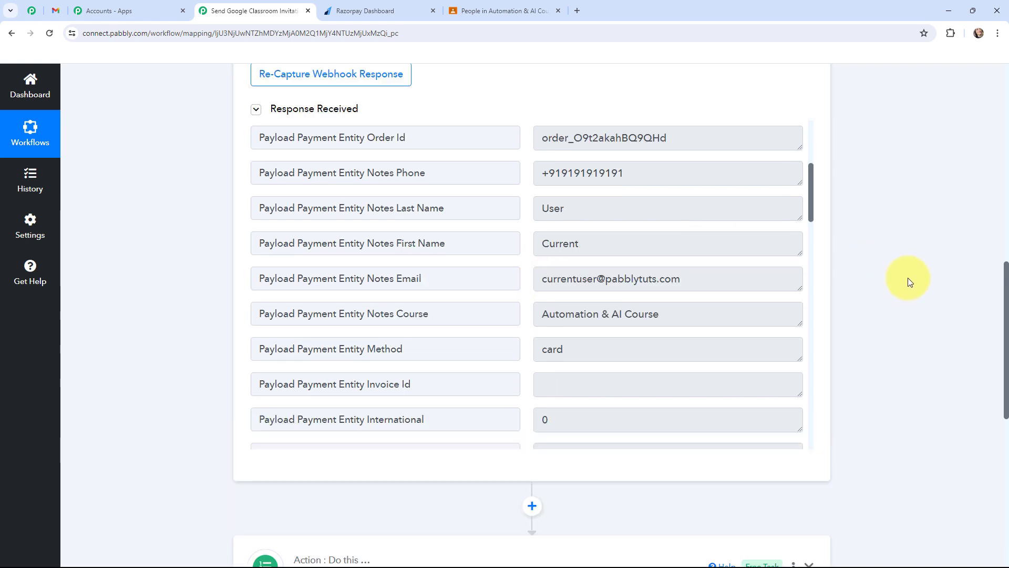
drag(668, 314, 532, 314)
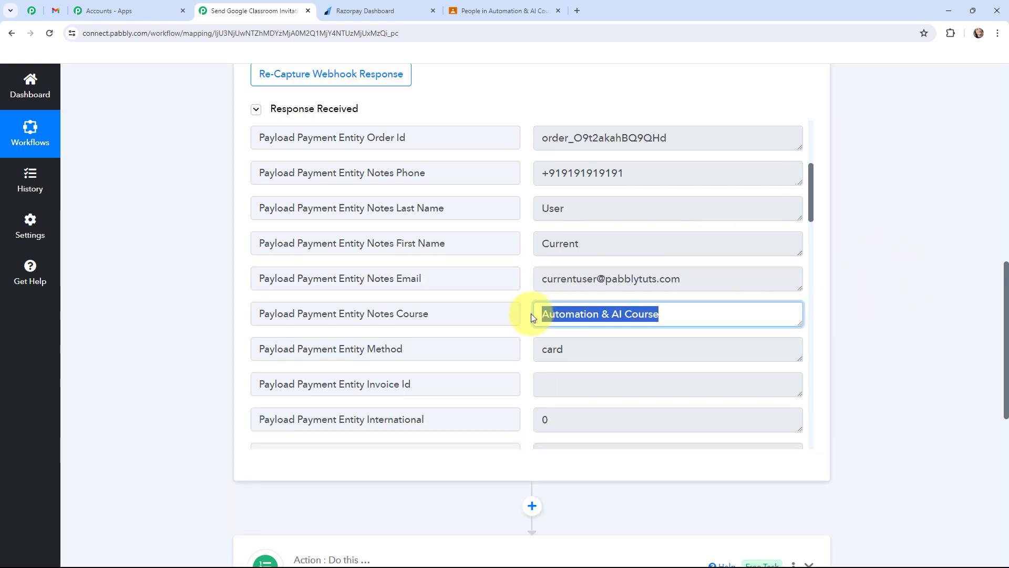
click(545, 314)
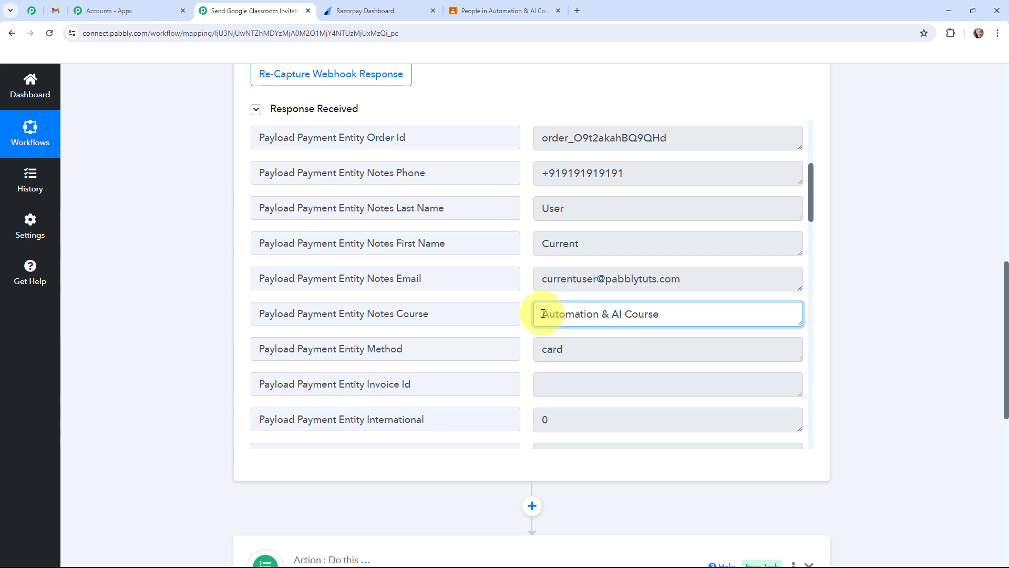
drag(543, 314, 667, 316)
click(885, 298)
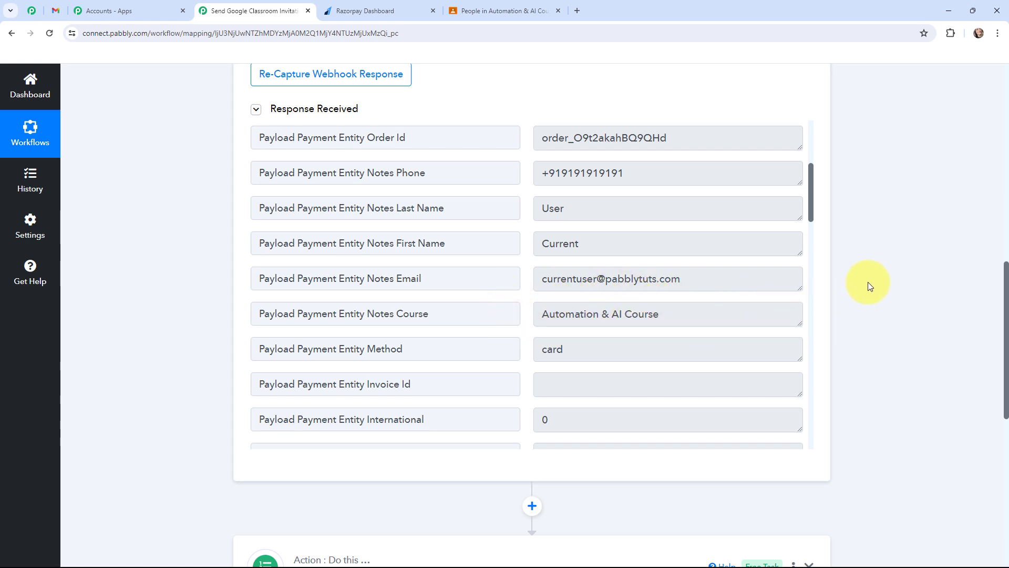
Step: Insert a Filter (Pabbly) action with the Filter Values event between the Number Formatter and Google Classroom actions
scroll(867, 276, down, 6)
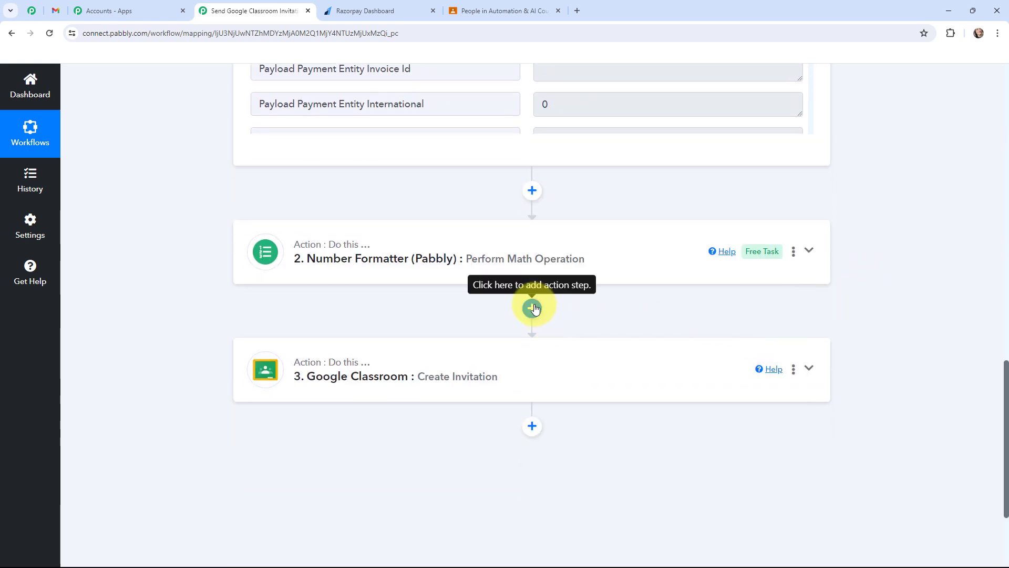
click(533, 309)
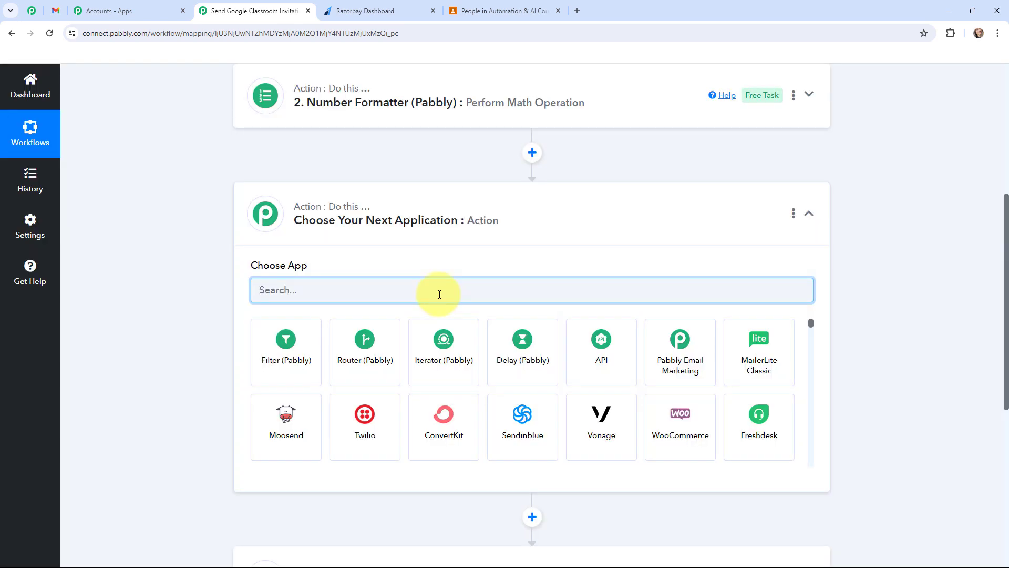
click(270, 359)
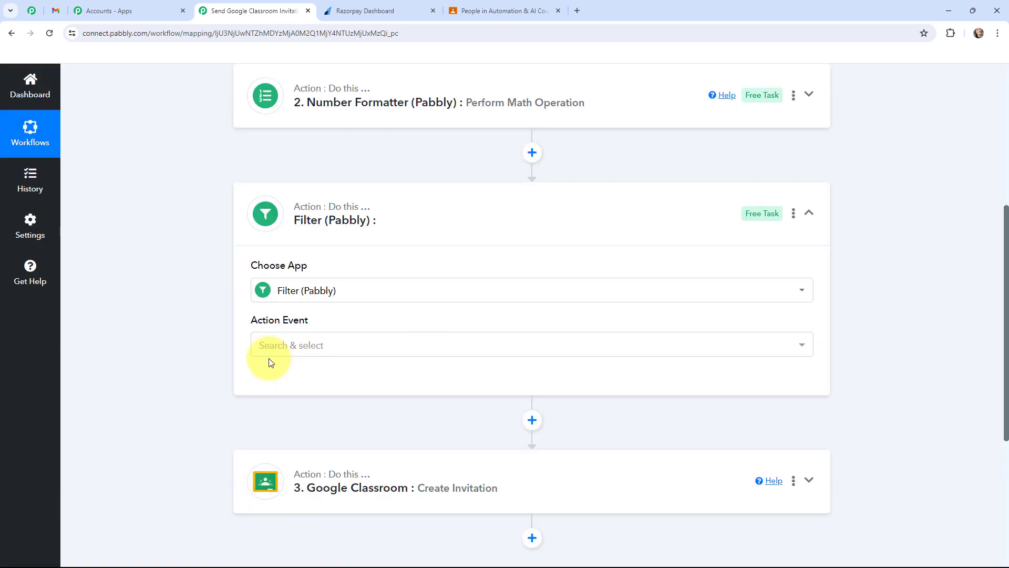
click(286, 346)
click(284, 408)
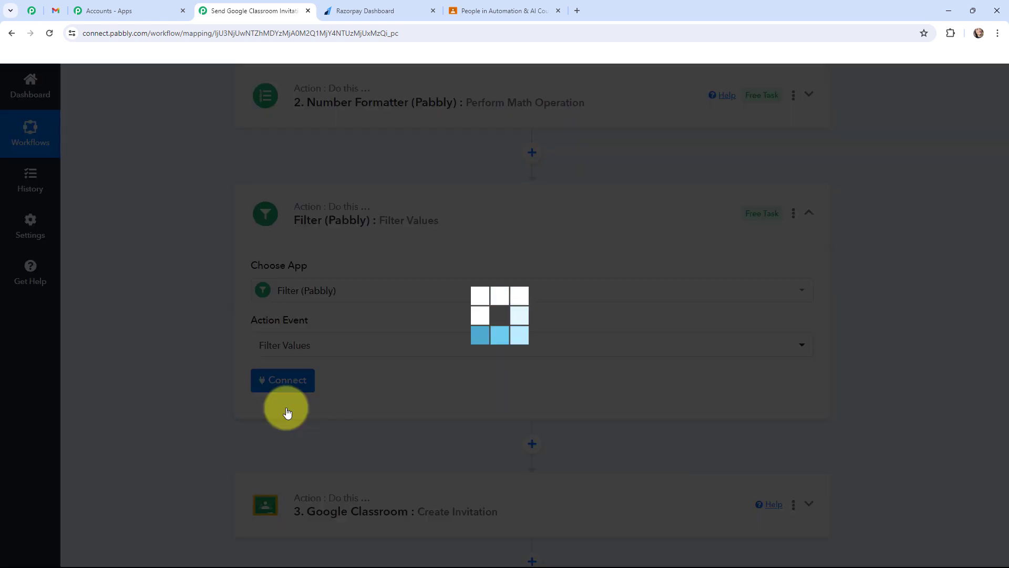
Step: Connect the Filter action, check the course name in the Razorpay Dashboard, and set the filter label to Payload Payment Entity Notes Course
click(280, 382)
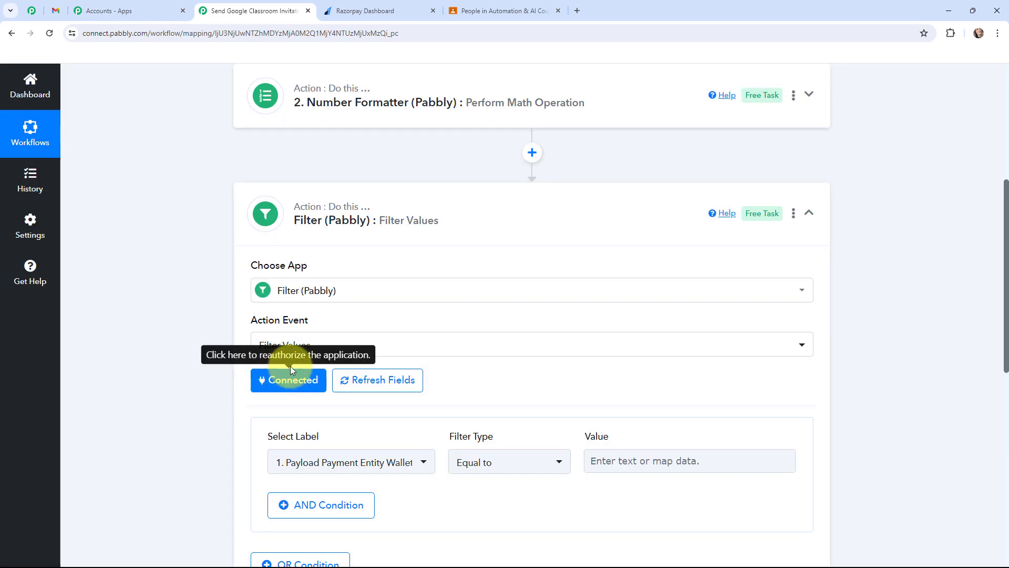
click(364, 11)
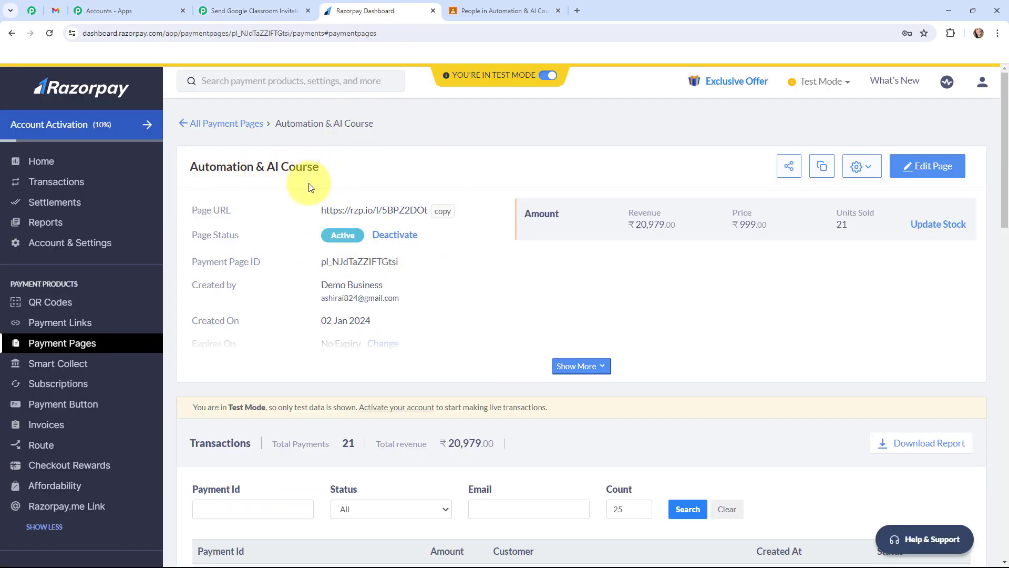
click(237, 11)
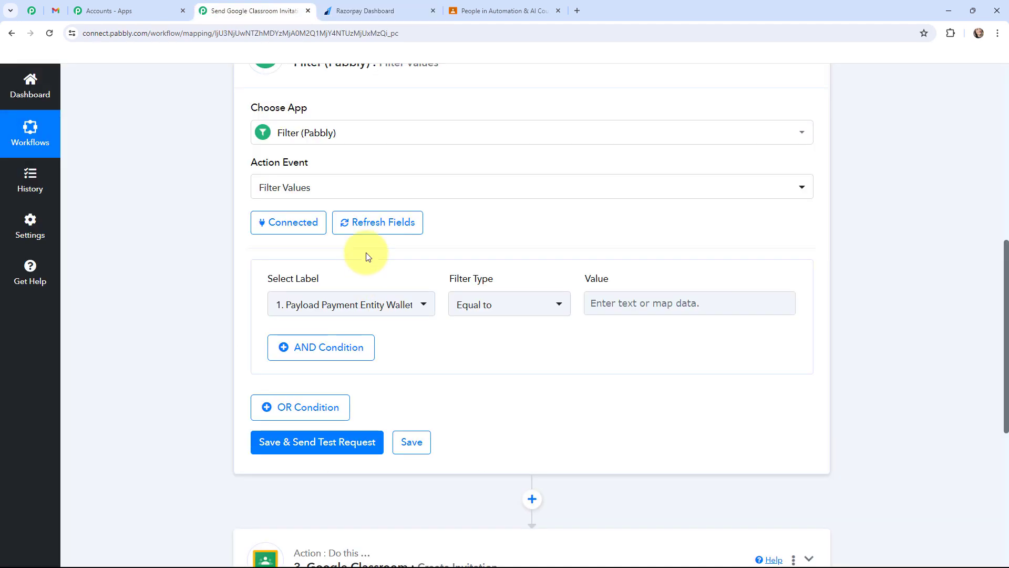
click(349, 304)
click(344, 380)
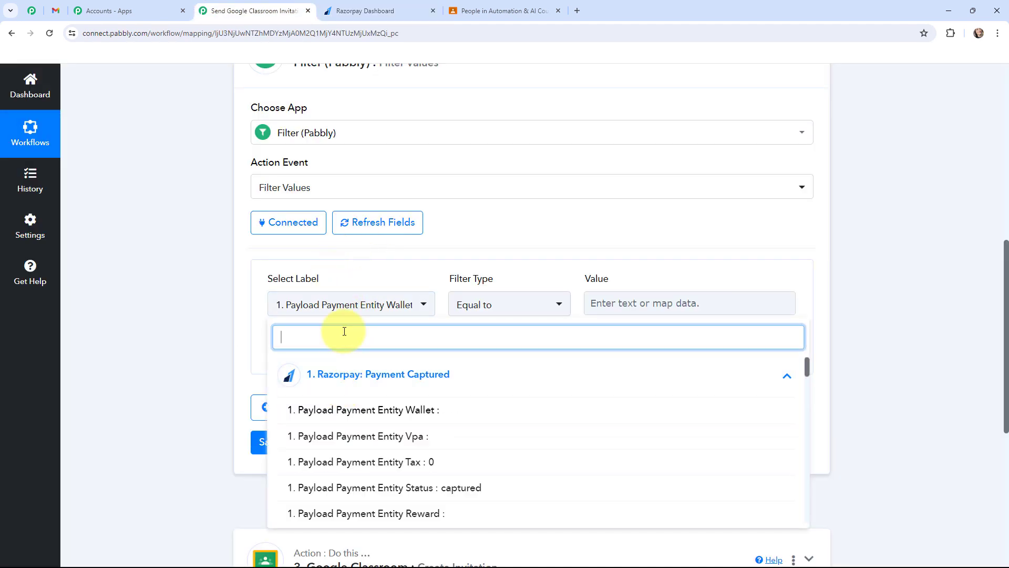
text(au)
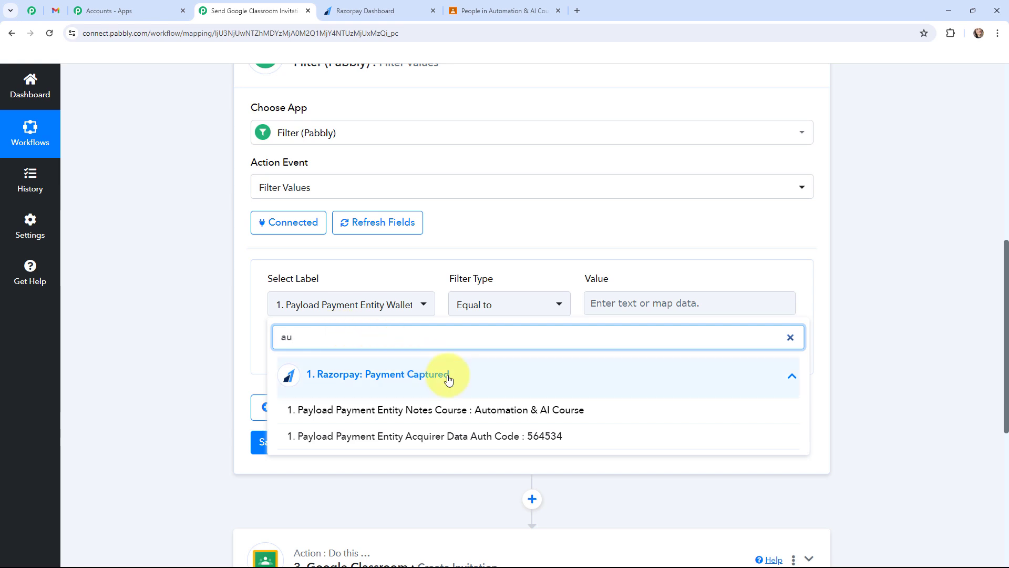
click(555, 410)
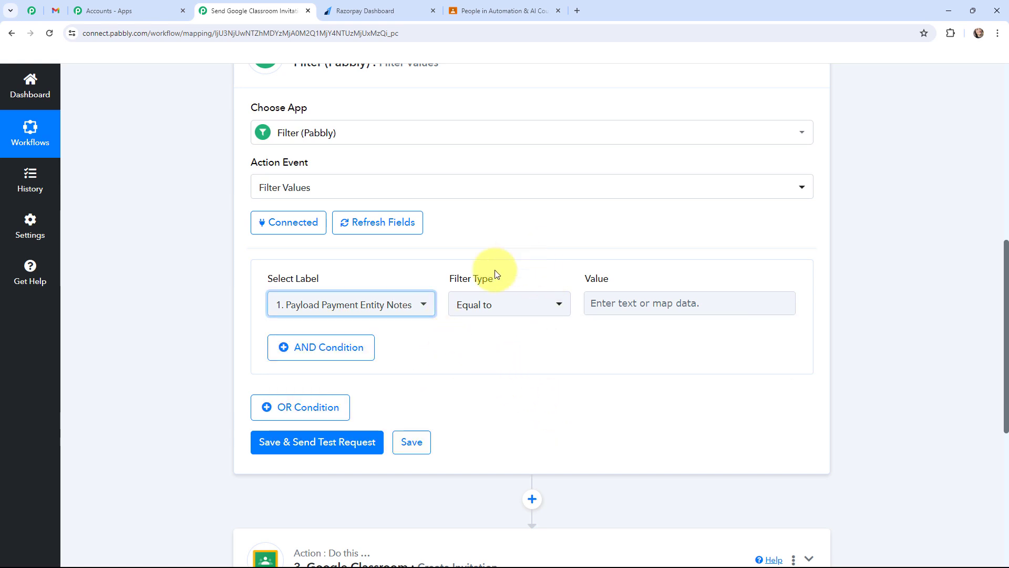
Step: Enter Automation & AI Course as the comparison value of the filter condition
click(627, 303)
text(Automation &)
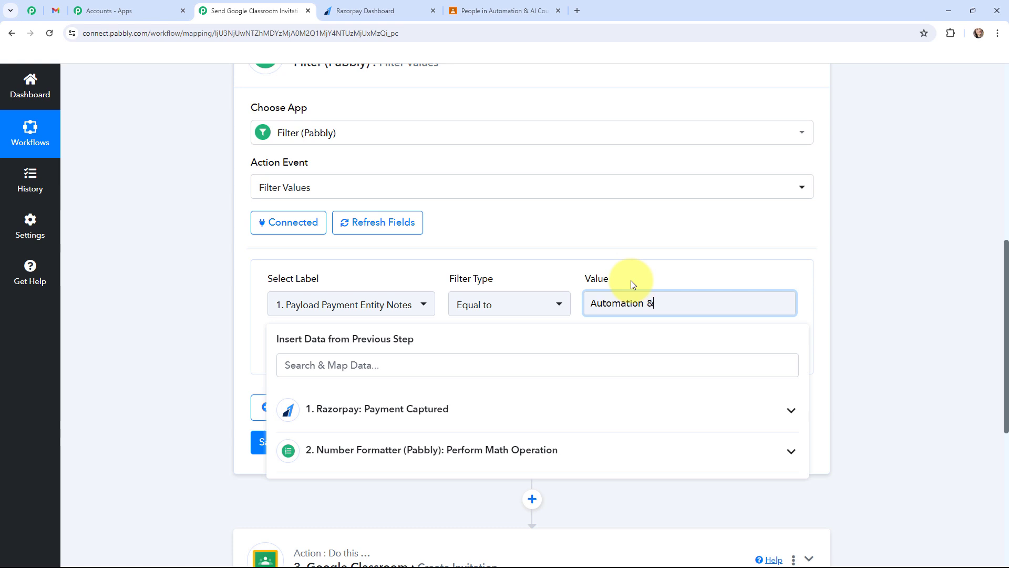
text( AI Course)
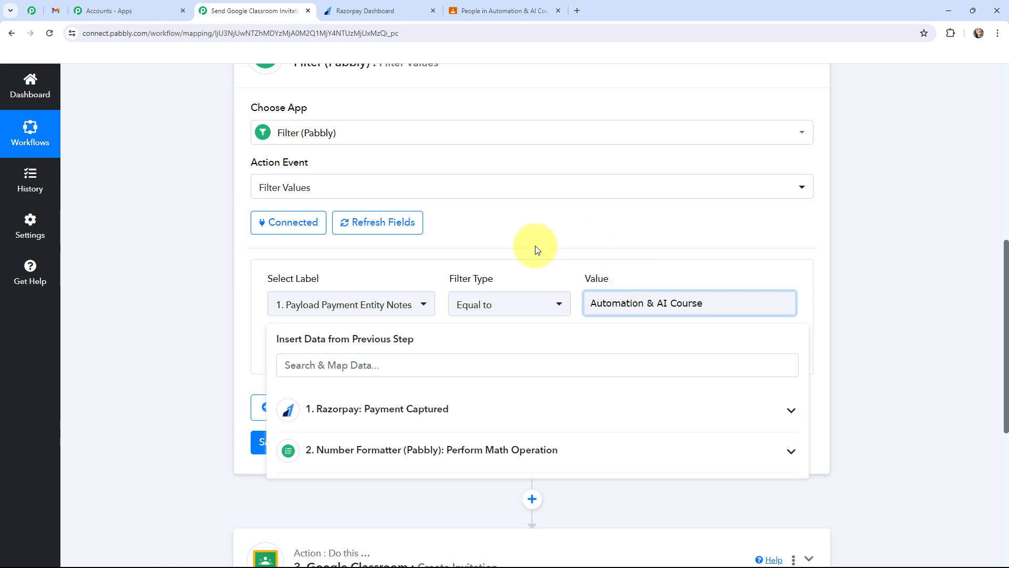
click(162, 274)
scroll(162, 273, up, 1)
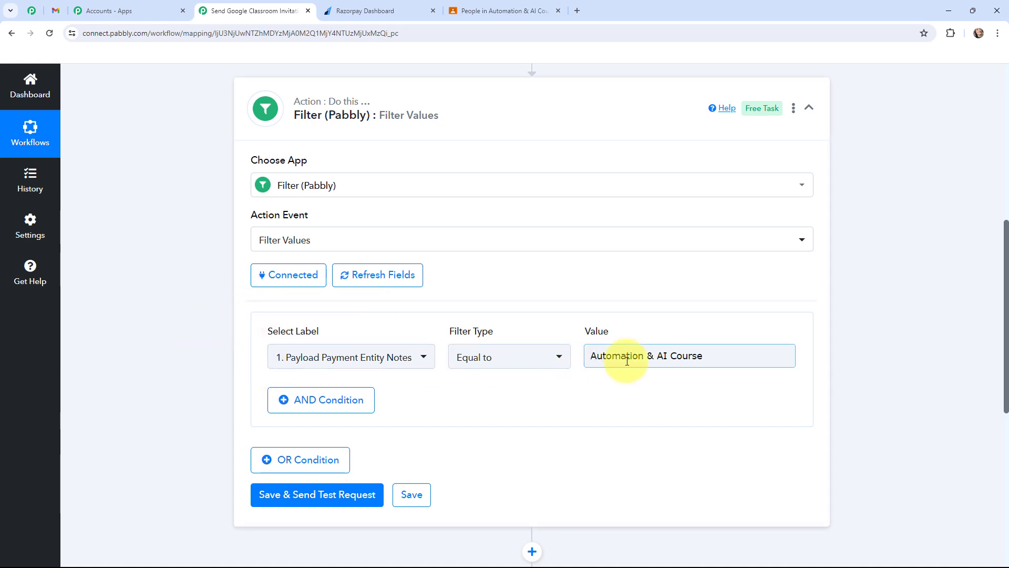
scroll(198, 304, down, 1)
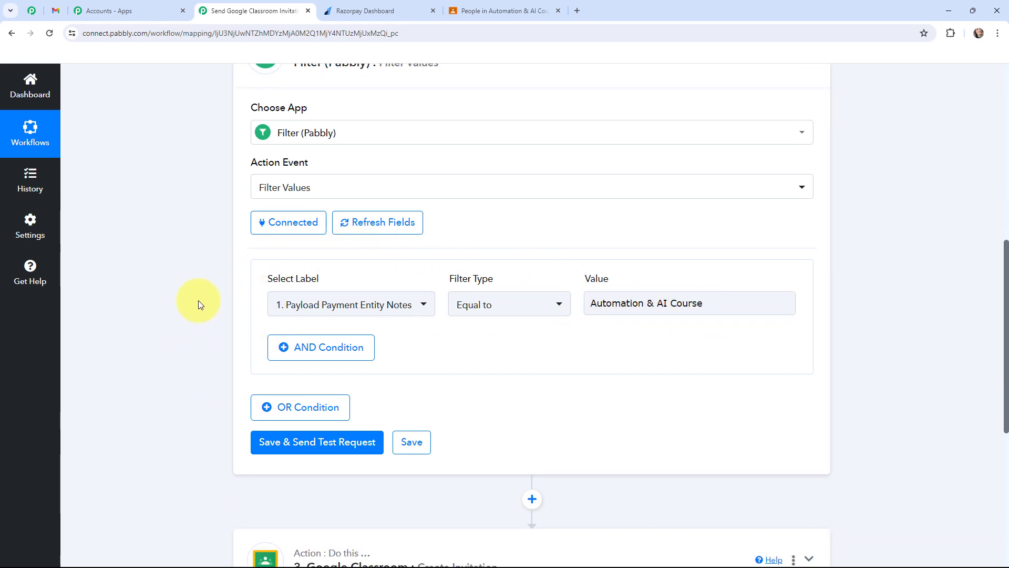
Step: Save the Filter action, send its test request, and check the Status and Message values in the response
click(322, 445)
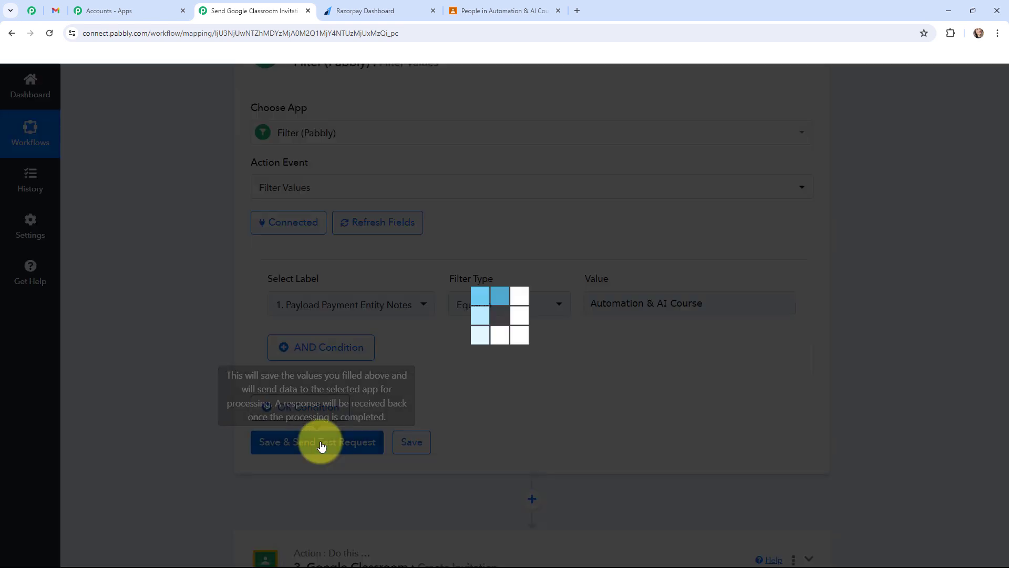
scroll(523, 310, down, 2)
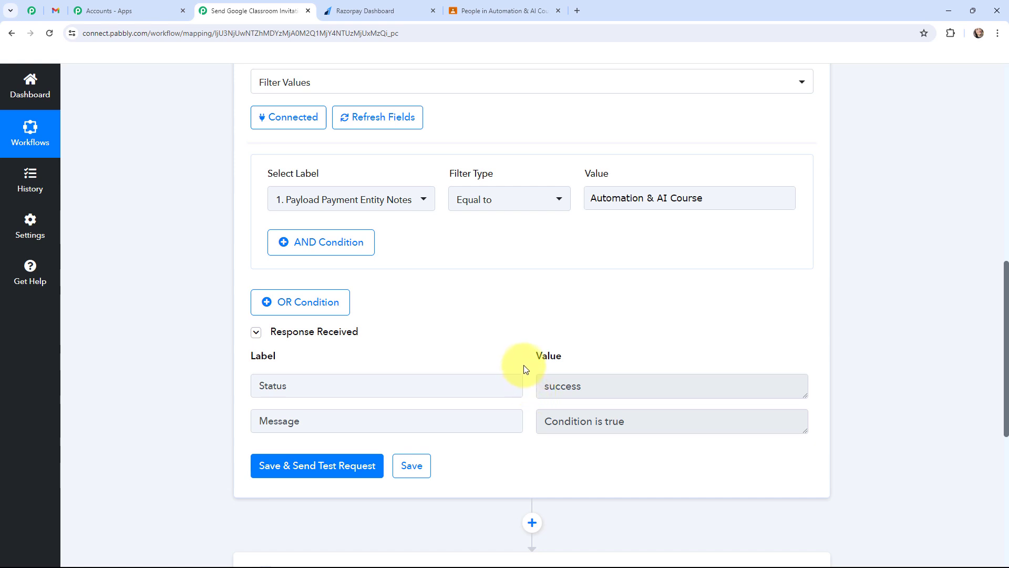
click(546, 388)
drag(546, 387, 581, 387)
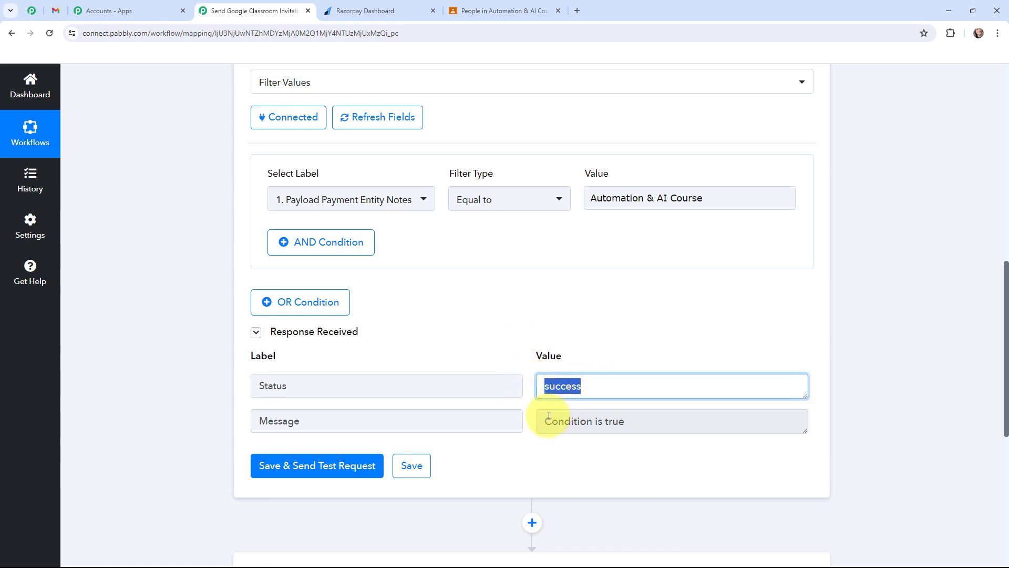
drag(540, 419, 634, 420)
click(171, 351)
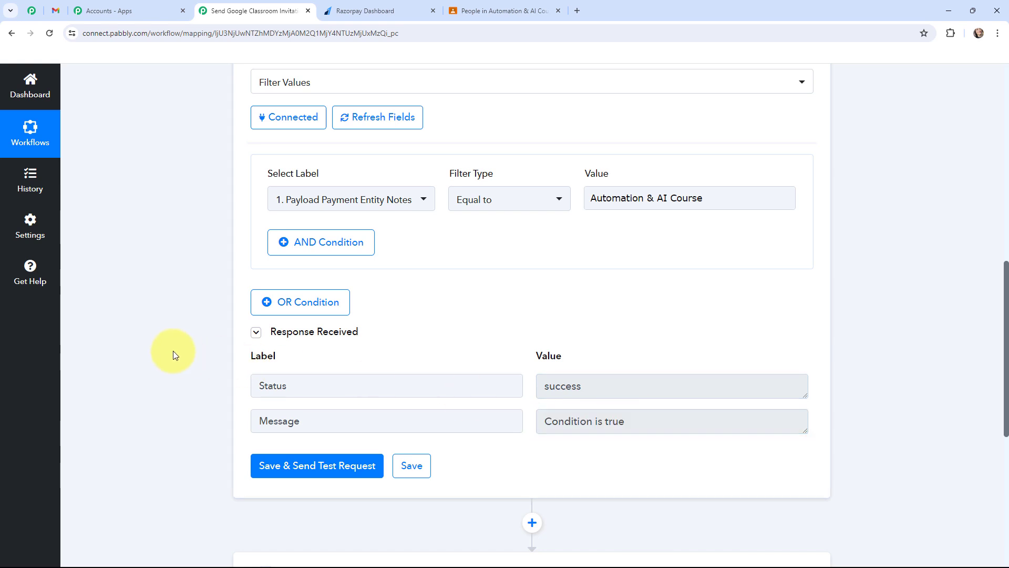
Step: Connect the Google Classroom action through a new connection, signing in with Google and allowing Pabbly Connect access
scroll(173, 351, up, 1)
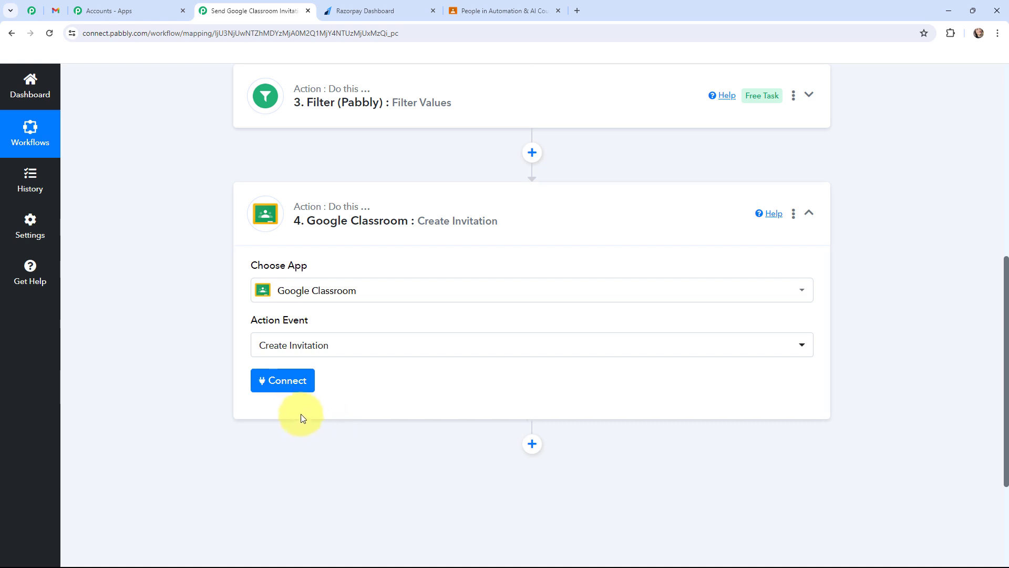
click(279, 384)
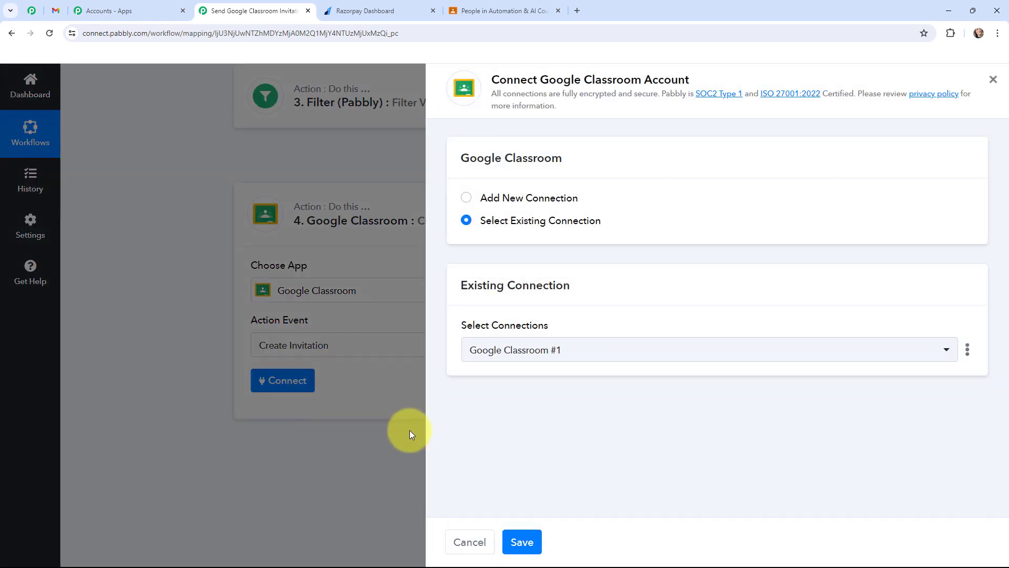
click(468, 198)
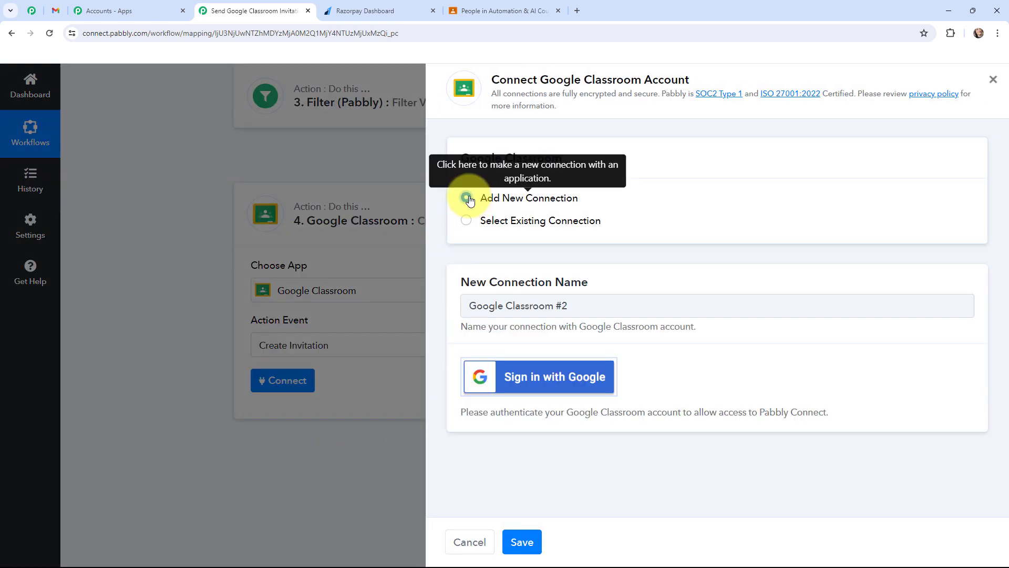
click(497, 386)
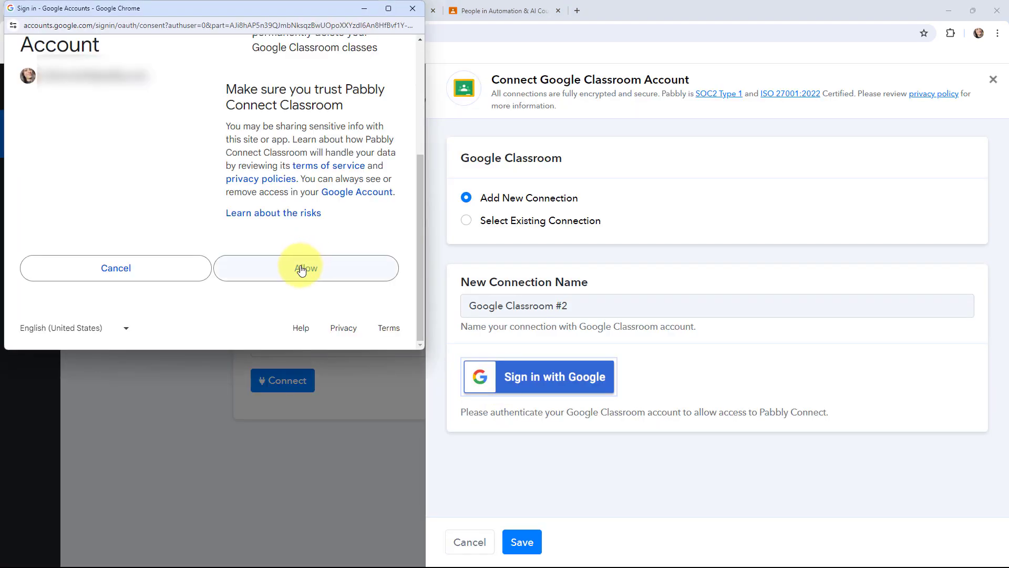
click(302, 269)
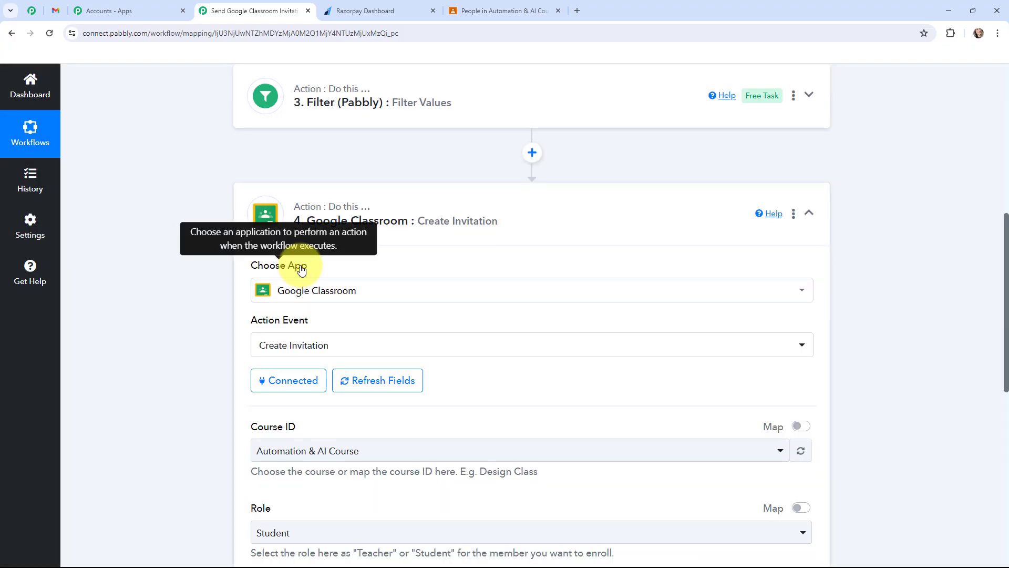
Step: Check the class name in Google Classroom and select Automation & AI Course as the invitation's Course ID in Pabbly Connect
scroll(197, 250, down, 2)
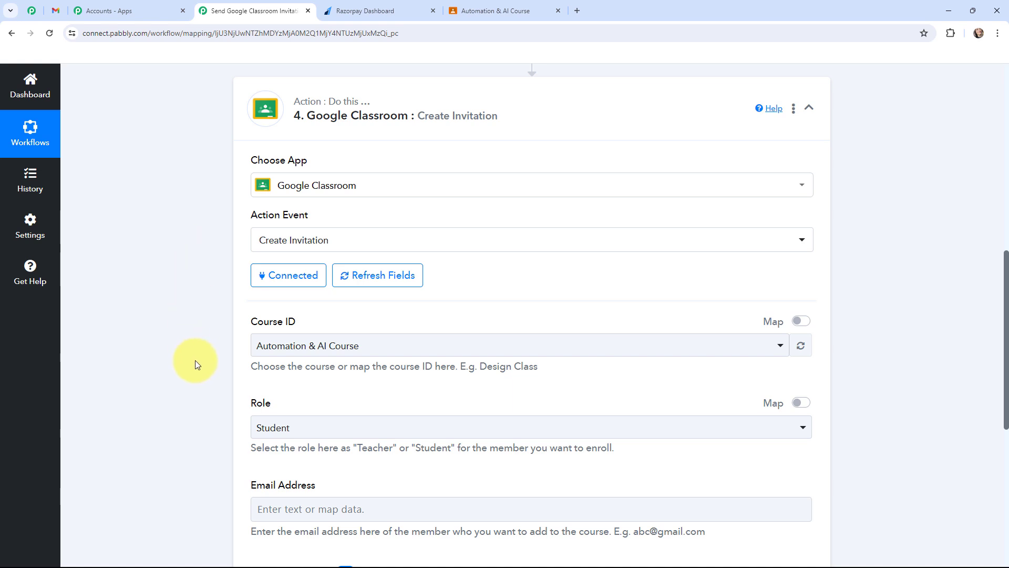
click(476, 10)
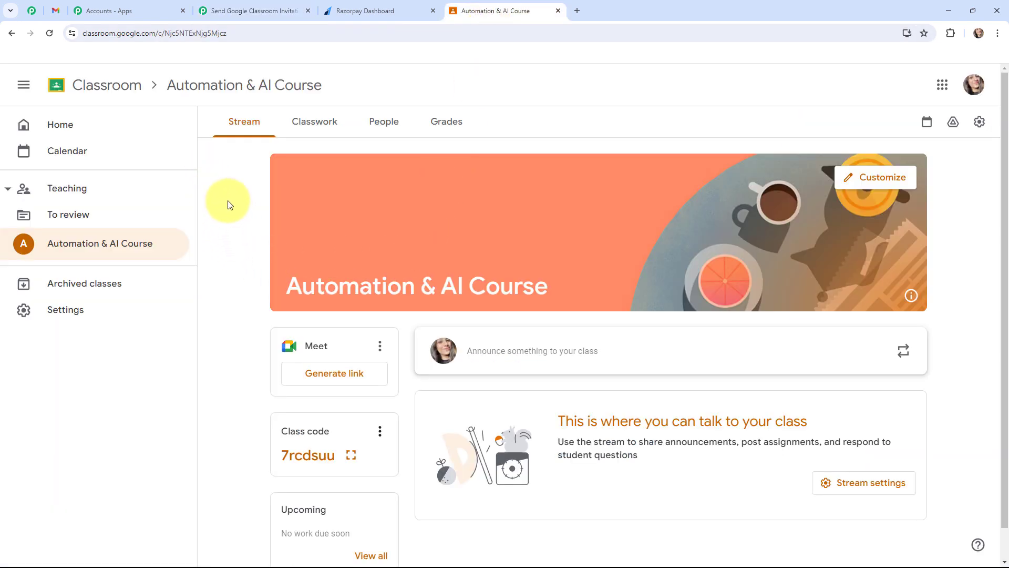
click(257, 10)
click(286, 351)
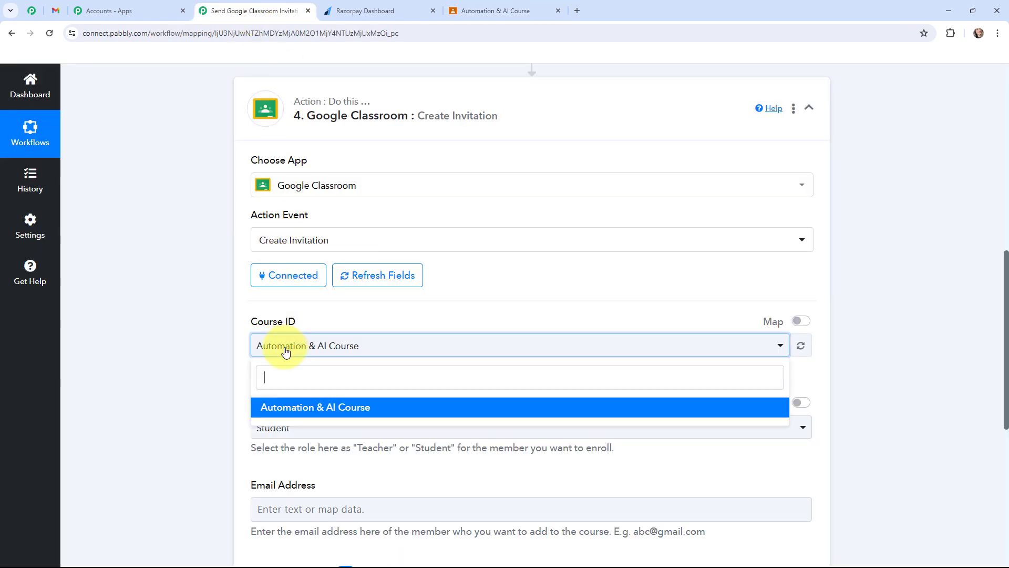
click(279, 408)
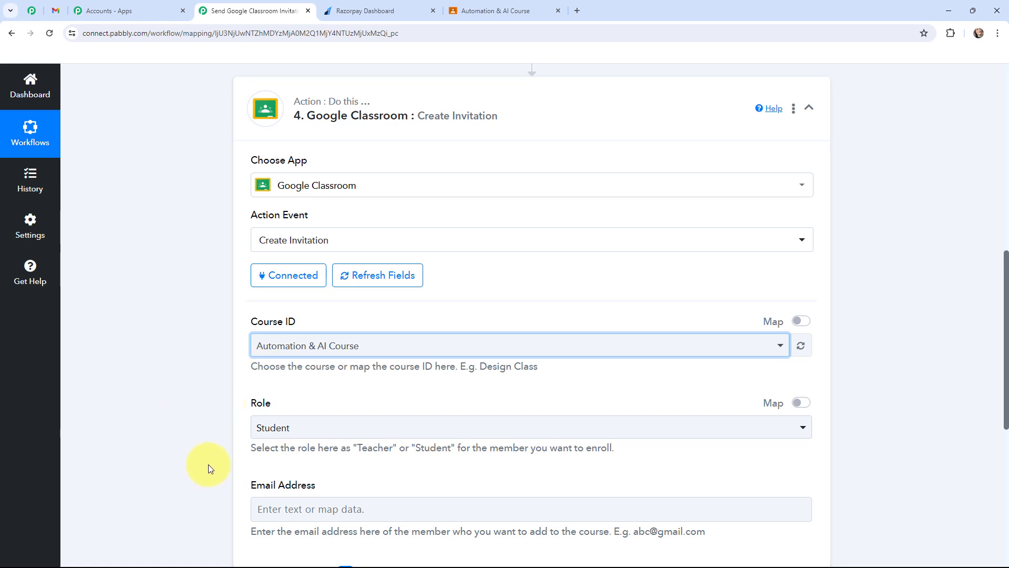
Step: Map the Razorpay Payload Payment Entity Email value into the invitation's Email Address field
scroll(201, 425, down, 2)
click(270, 403)
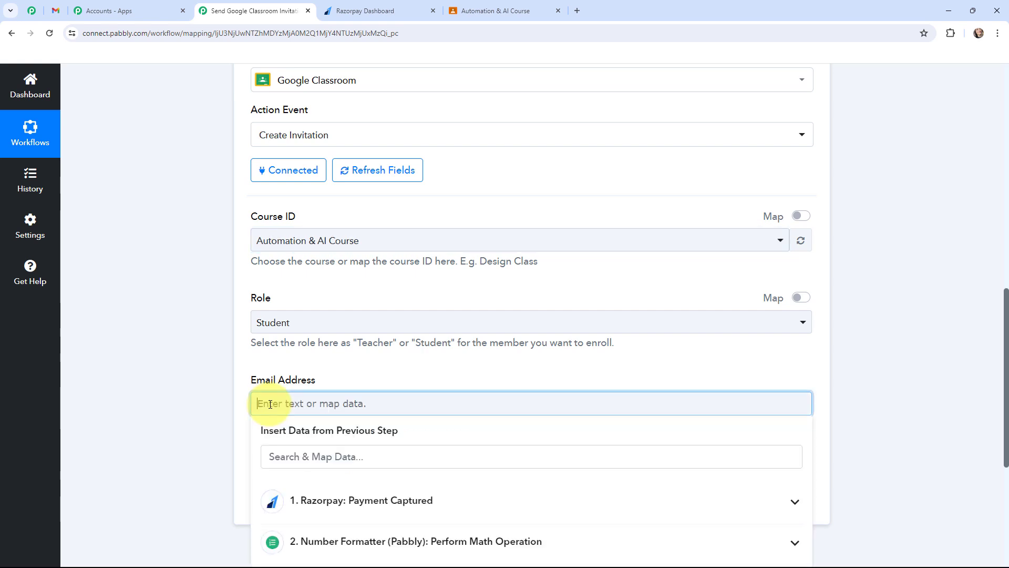
scroll(379, 342, down, 2)
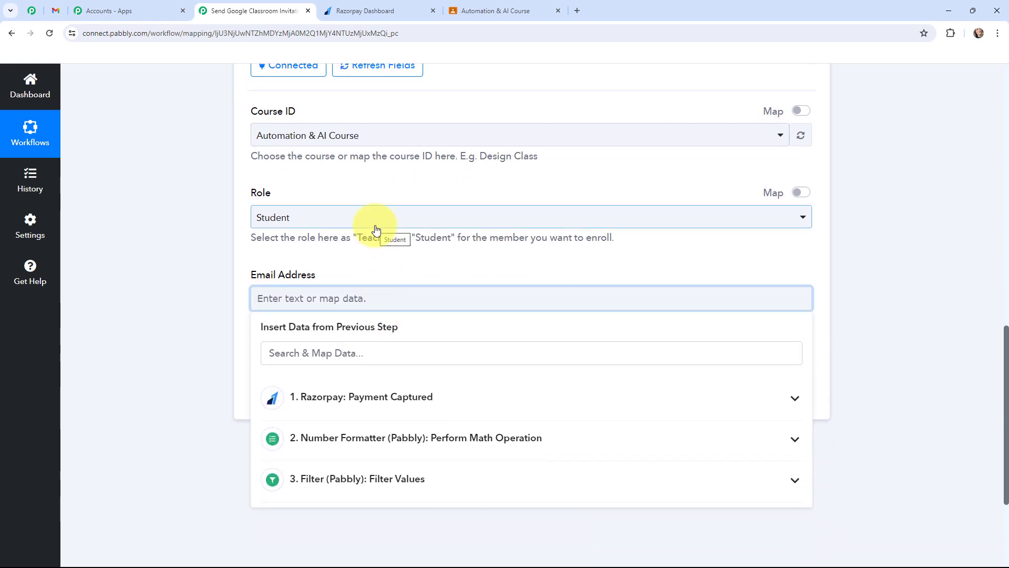
click(369, 400)
click(372, 347)
text(em)
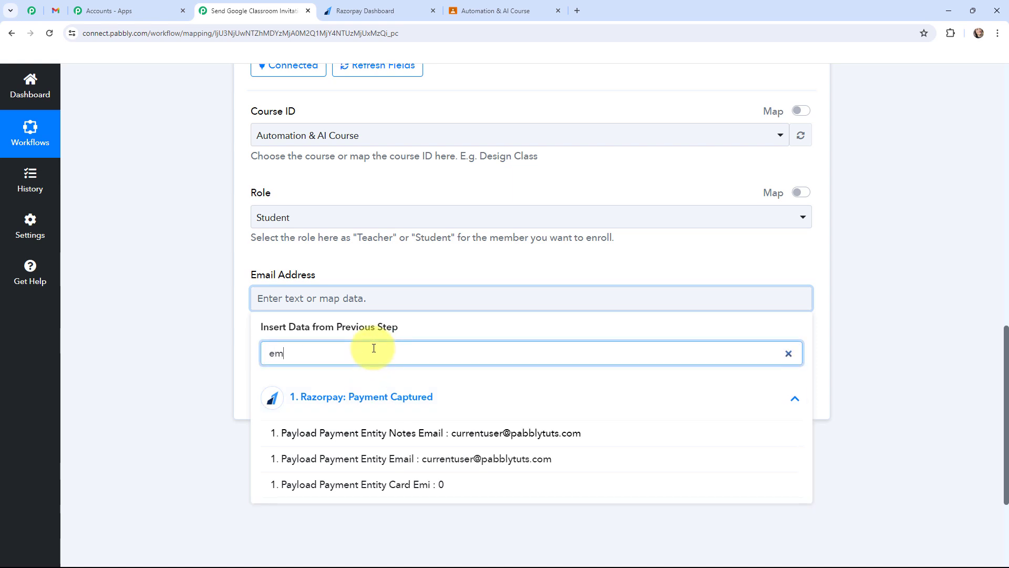
text(a)
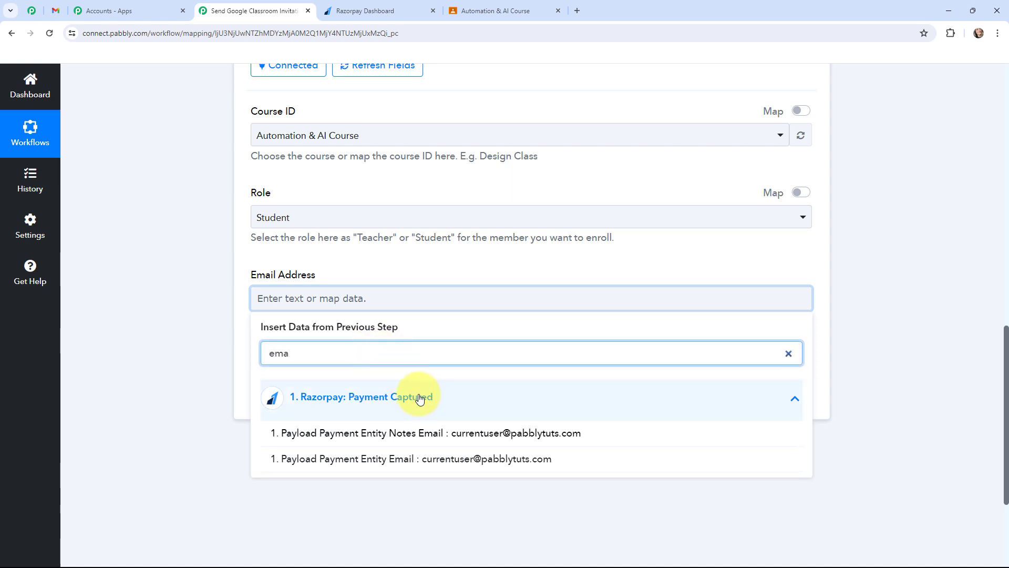
click(484, 459)
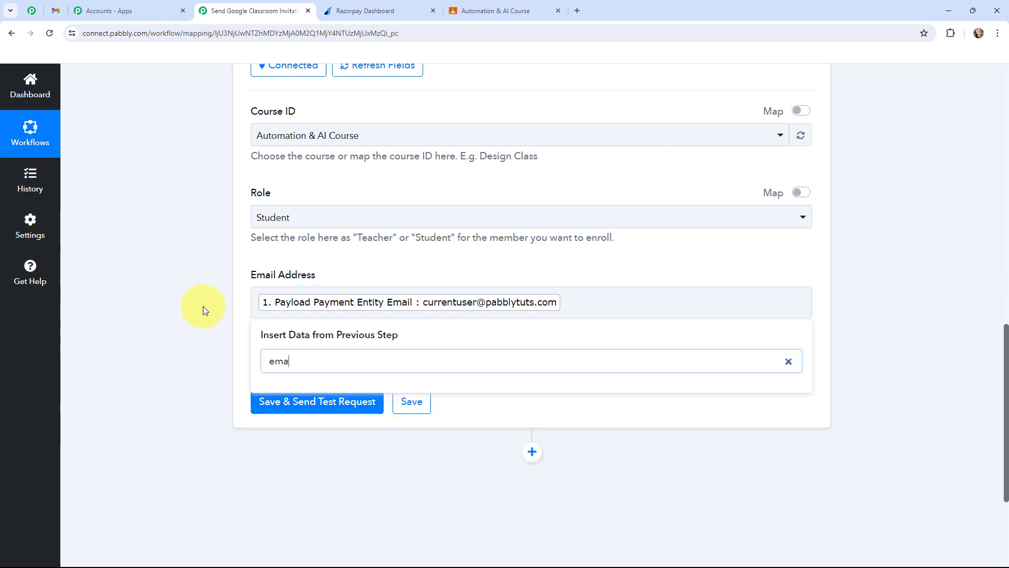
click(203, 306)
scroll(159, 314, up, 1)
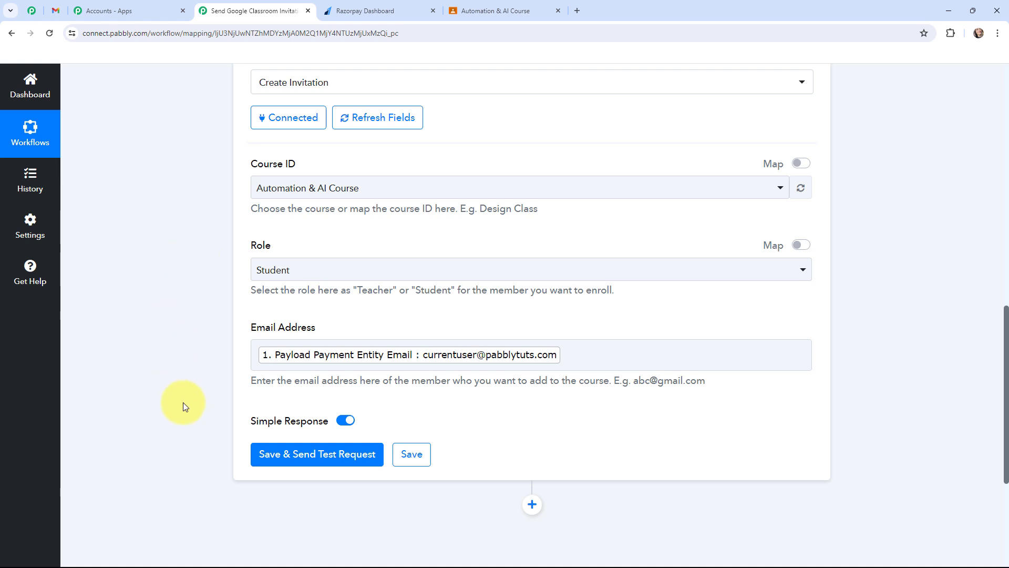
Step: Save the Google Classroom action, send its test request, and check the class invitation email in Gmail
click(301, 459)
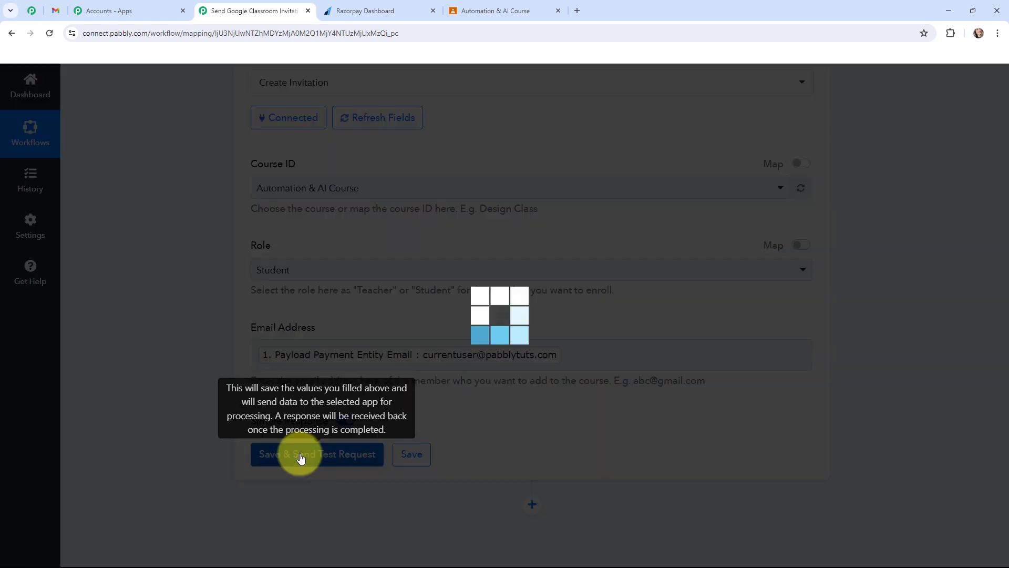
scroll(480, 300, down, 3)
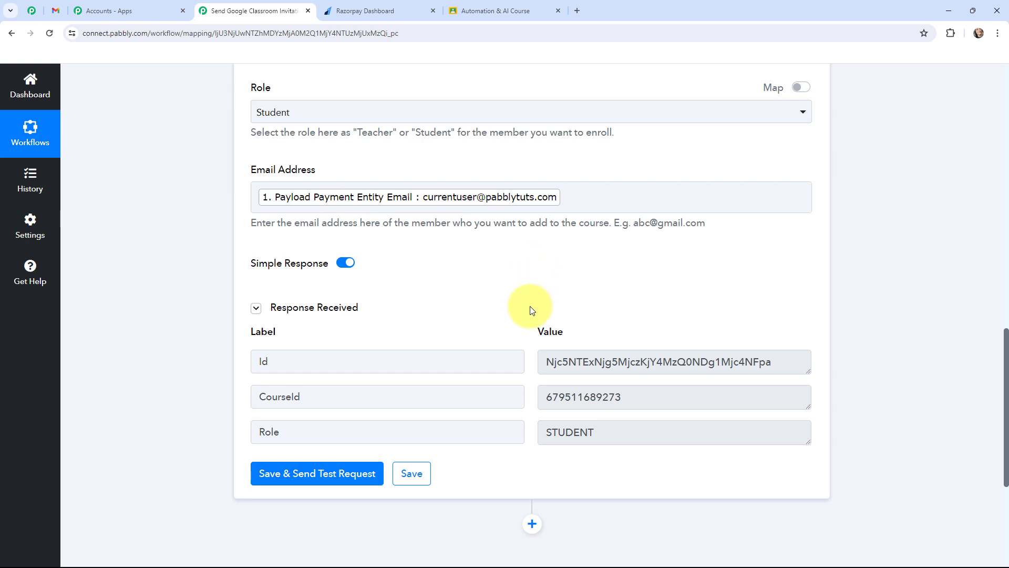
click(56, 11)
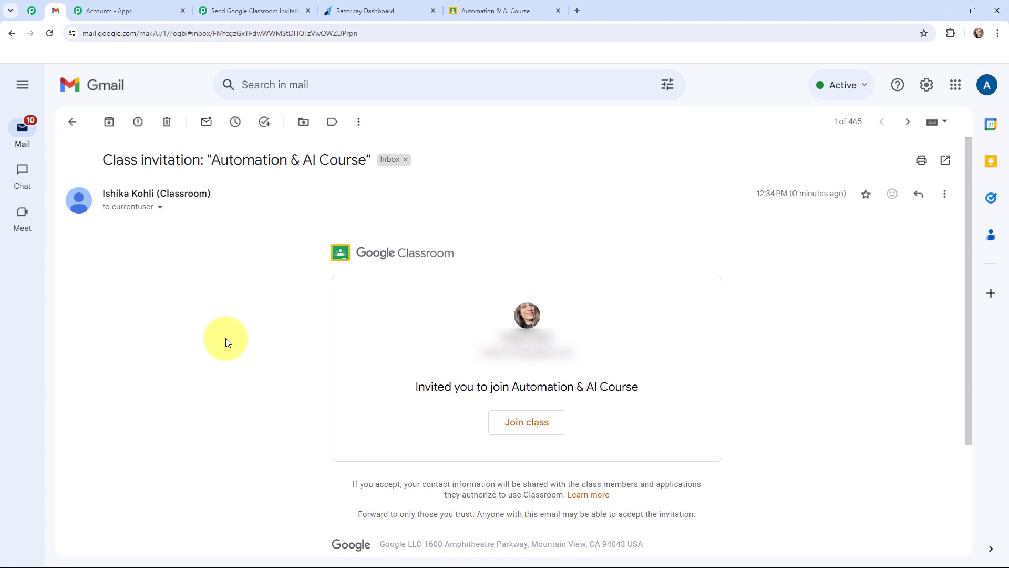
click(526, 427)
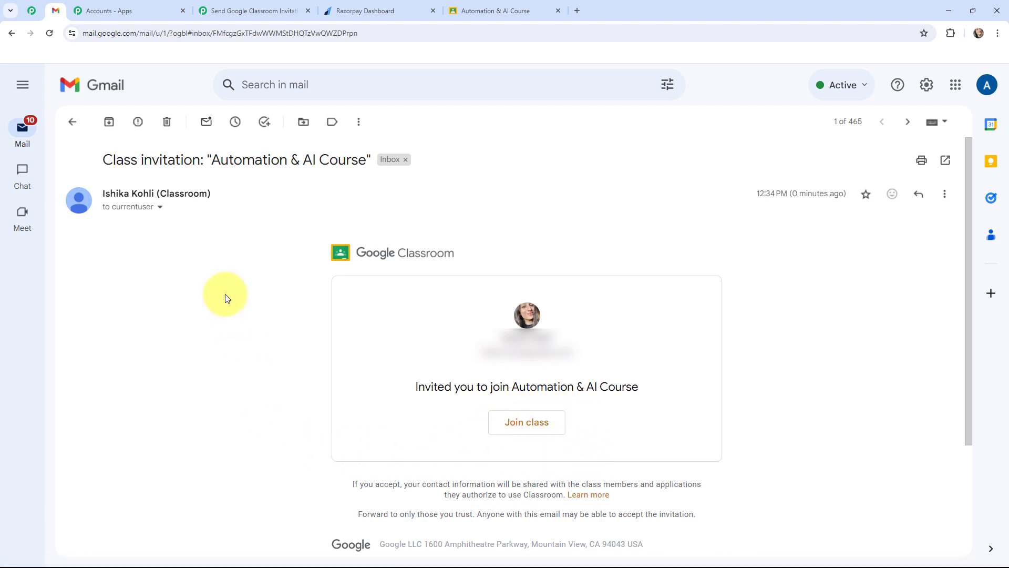
Step: Switch to Google Classroom and check the Automation & AI Course student list for the invited customer's email
click(479, 7)
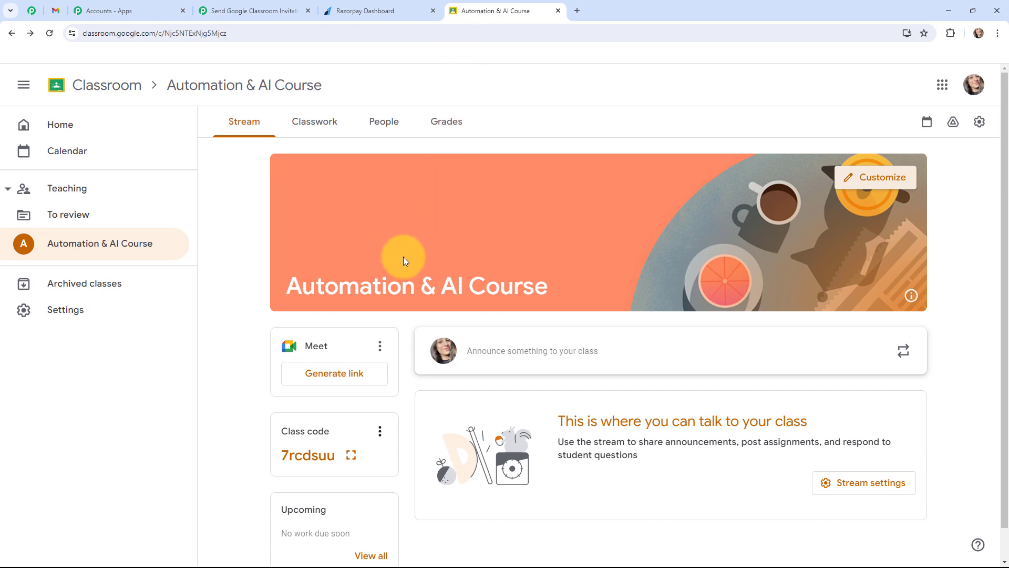
click(385, 120)
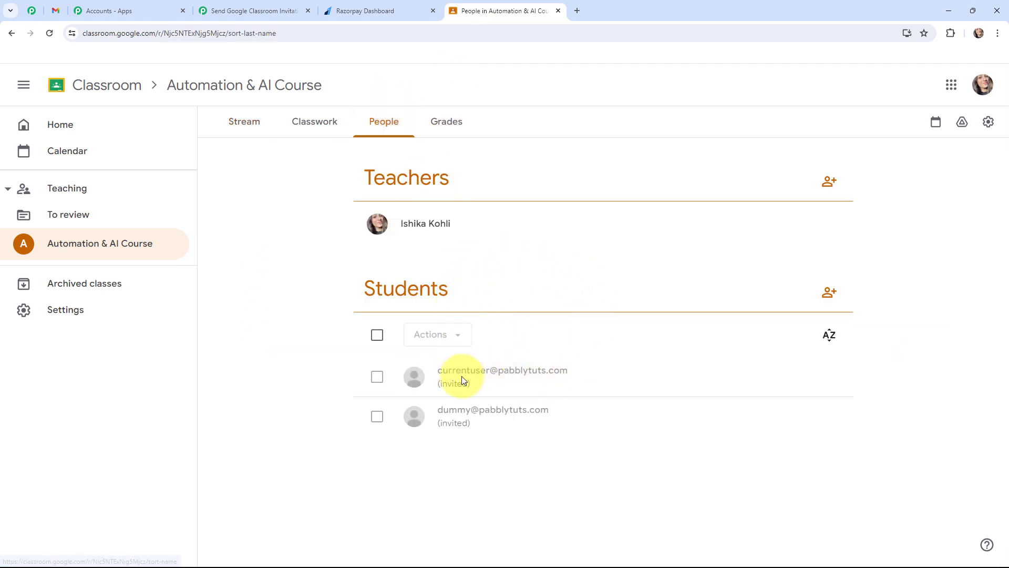
drag(436, 371, 568, 372)
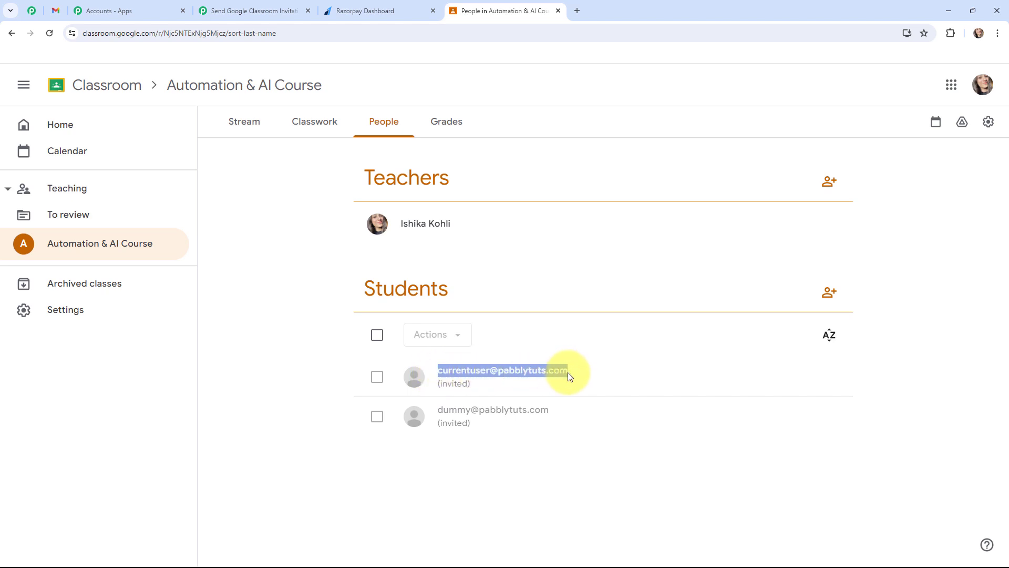
click(234, 367)
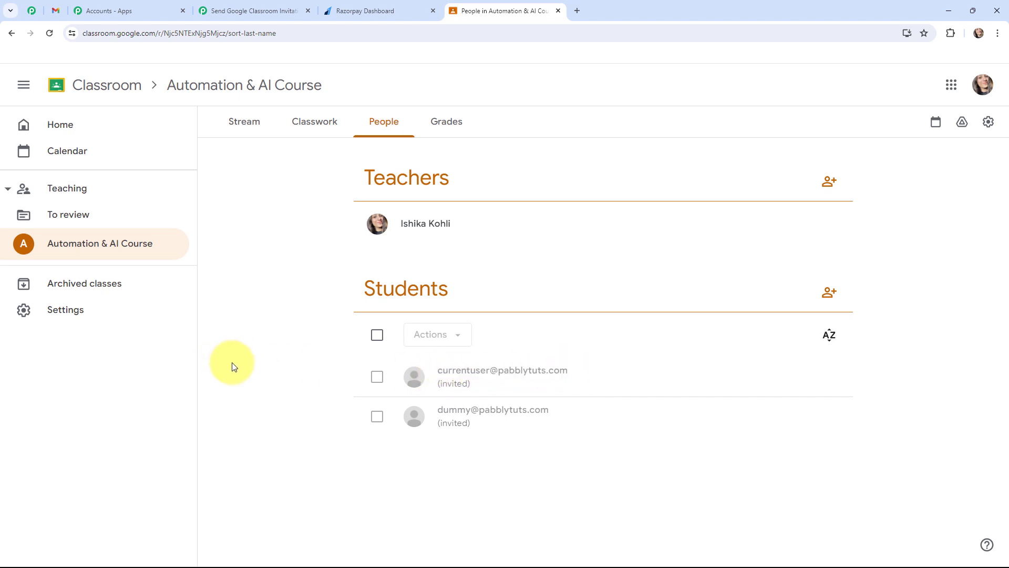